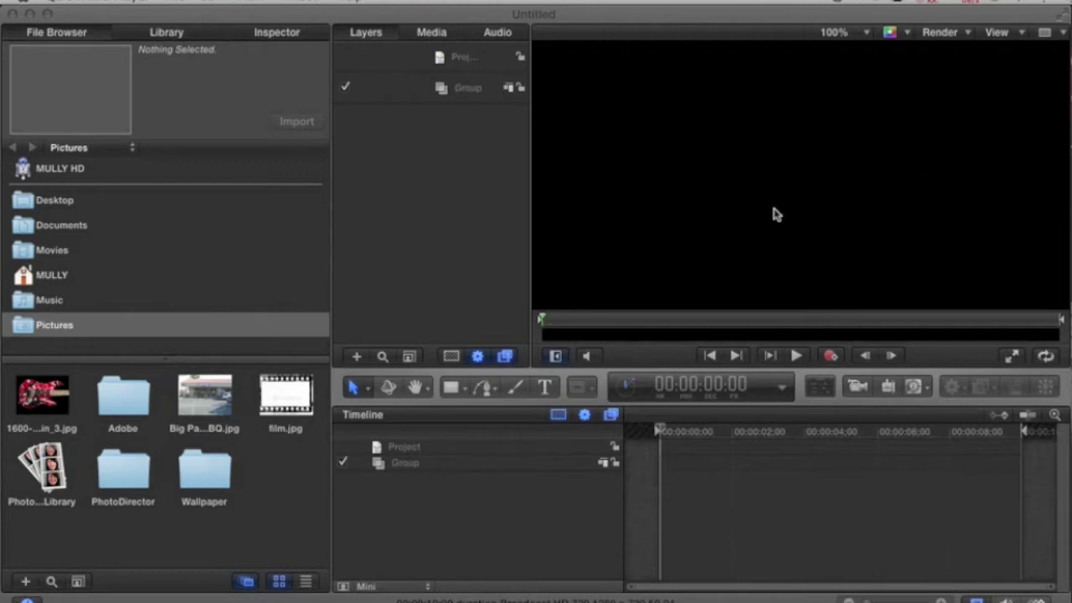
Fit the canvas in the viewer and set the project duration to 3 seconds in Project Properties
{"action": "left_click", "coordinate": [865, 34]}
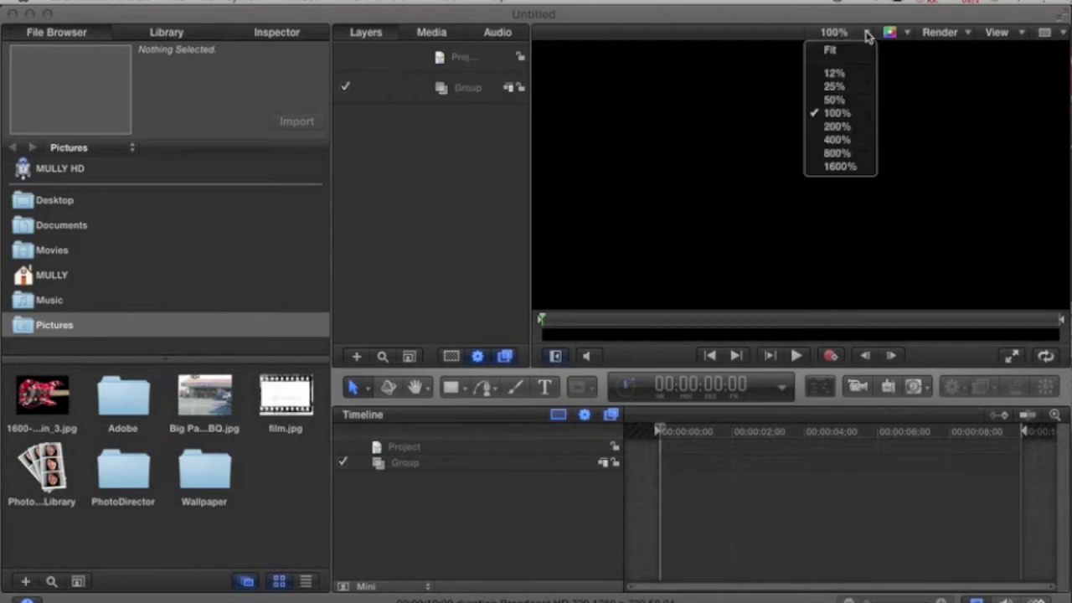
{"action": "left_click", "coordinate": [853, 52]}
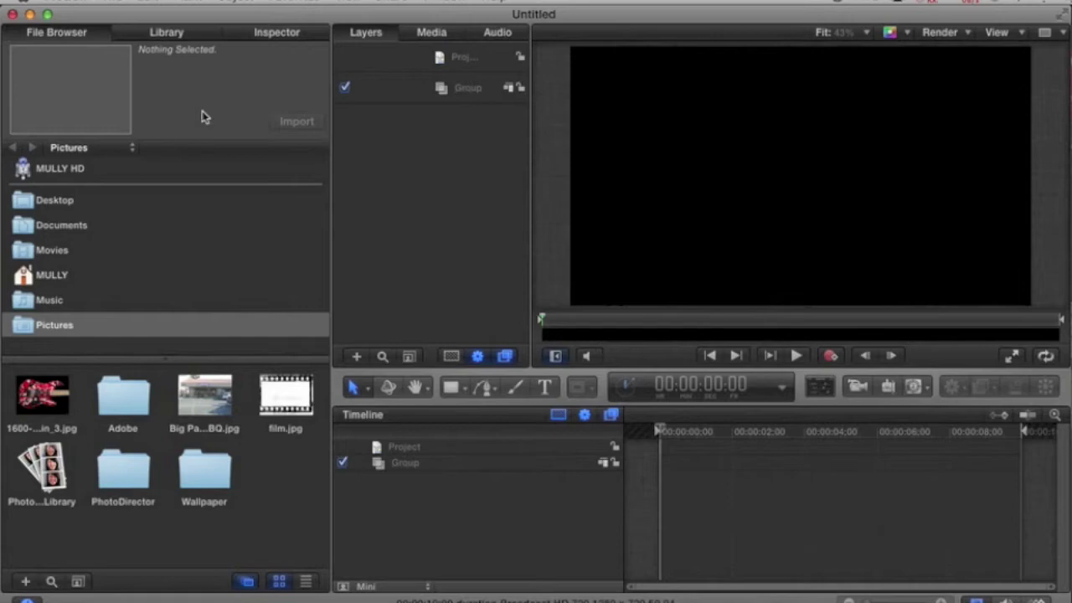
{"action": "left_click", "coordinate": [153, 3]}
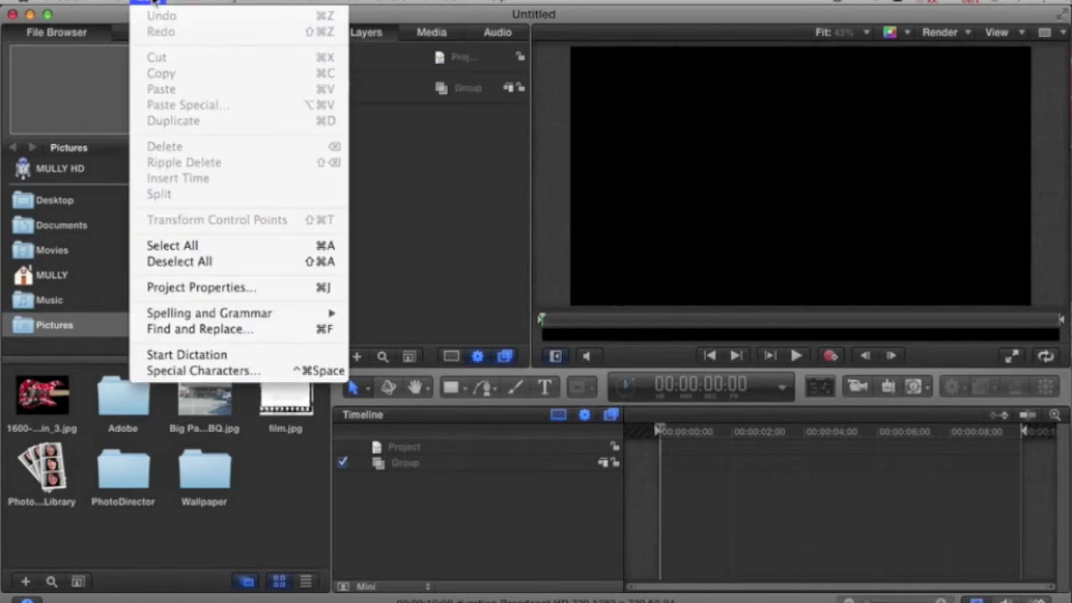
{"action": "left_click", "coordinate": [206, 287]}
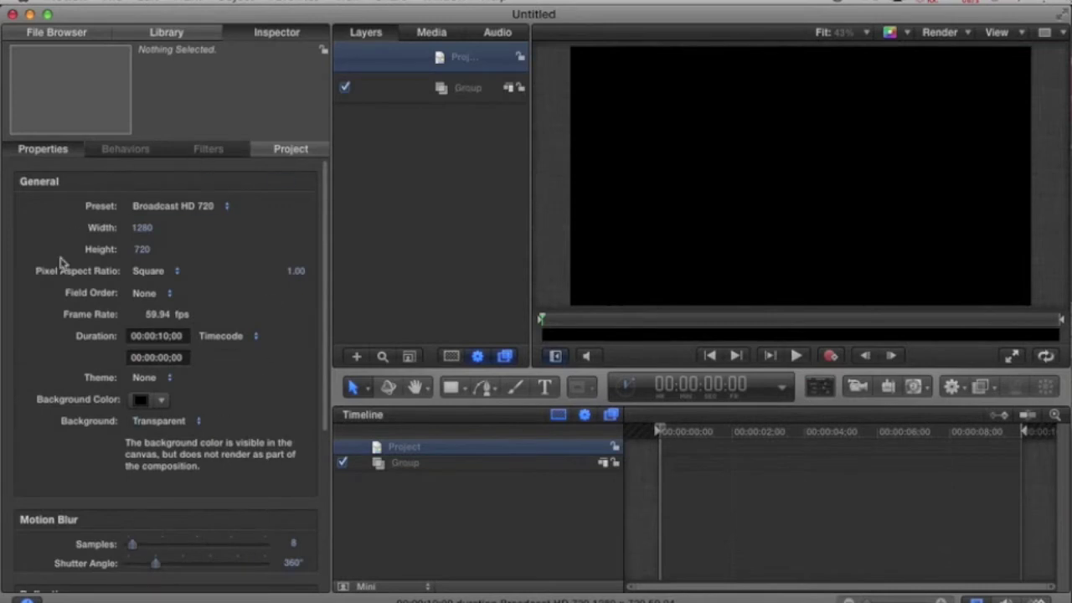
{"action": "left_click", "coordinate": [170, 335]}
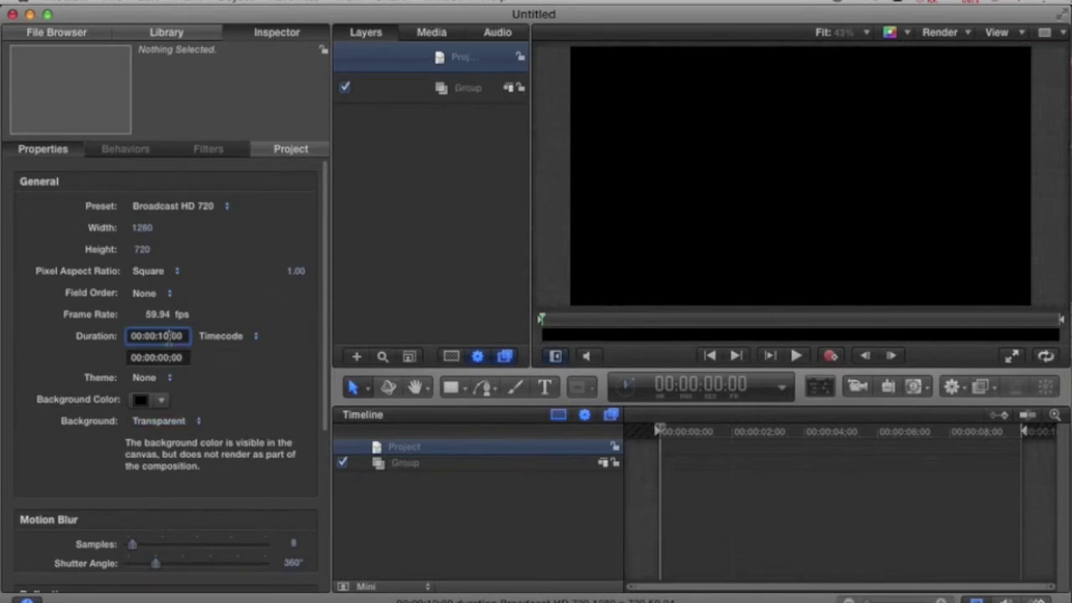
{"action": "double_click", "coordinate": [169, 335]}
{"action": "type", "text": "3:"}
{"action": "key", "text": "Return"}
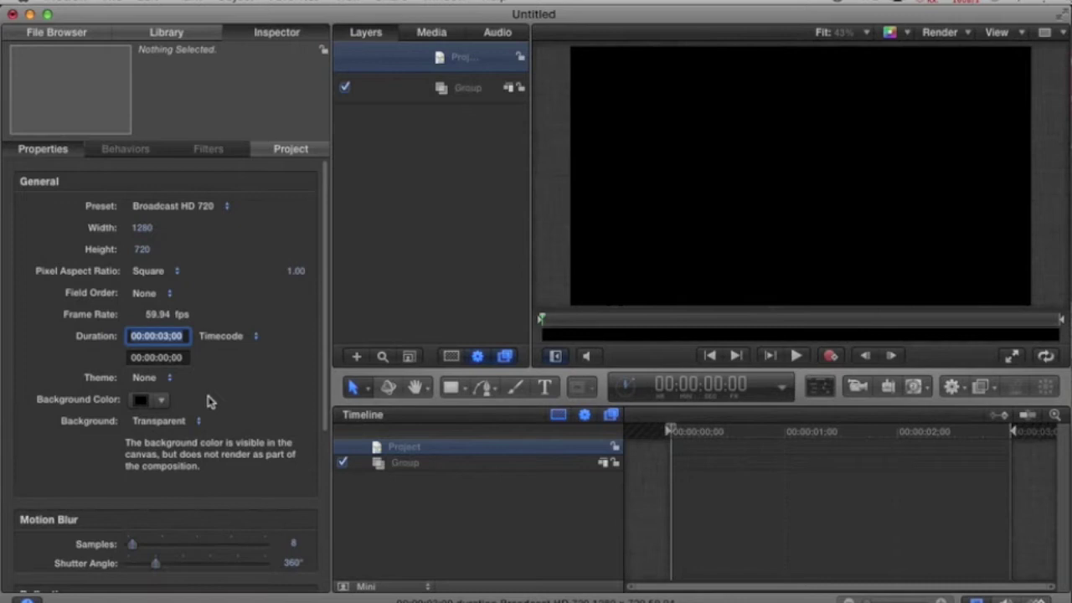
Set the project background colour to Lime and its rendering to Solid
{"action": "left_click", "coordinate": [140, 401]}
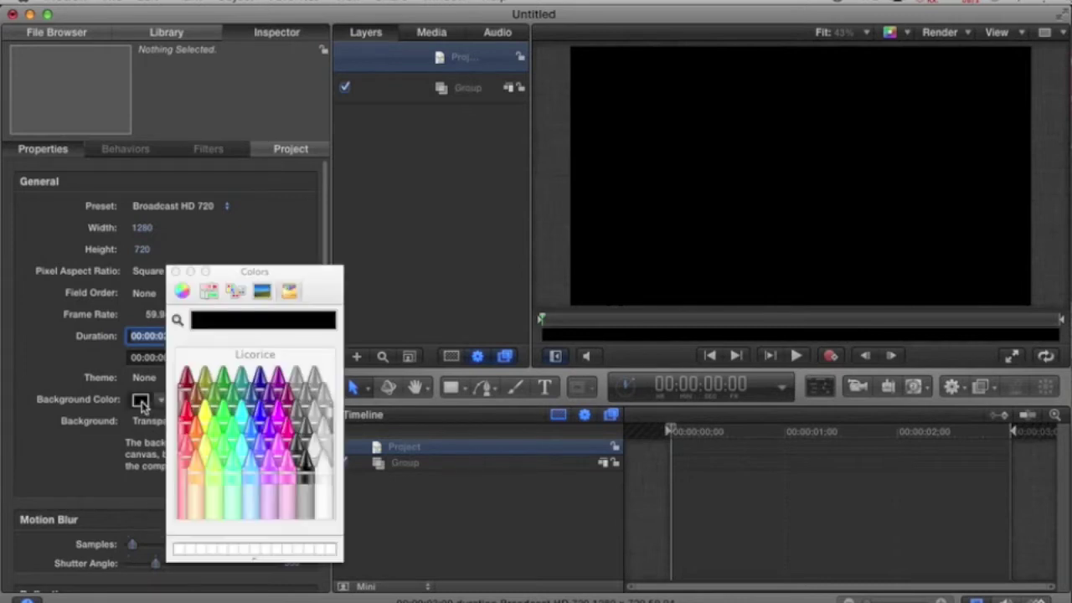
{"action": "left_click", "coordinate": [216, 435]}
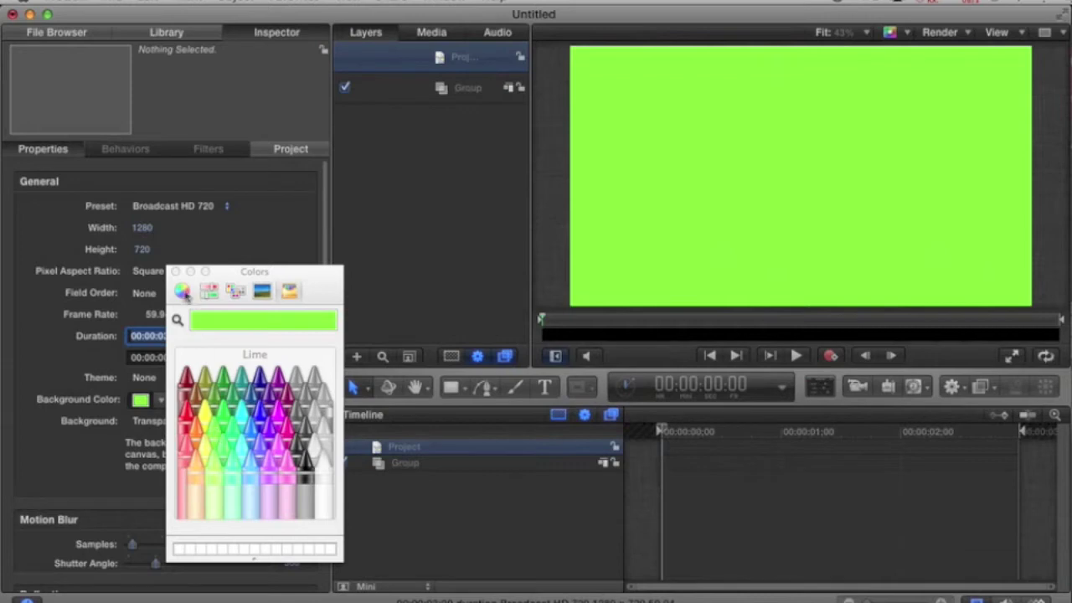
{"action": "left_click", "coordinate": [175, 272]}
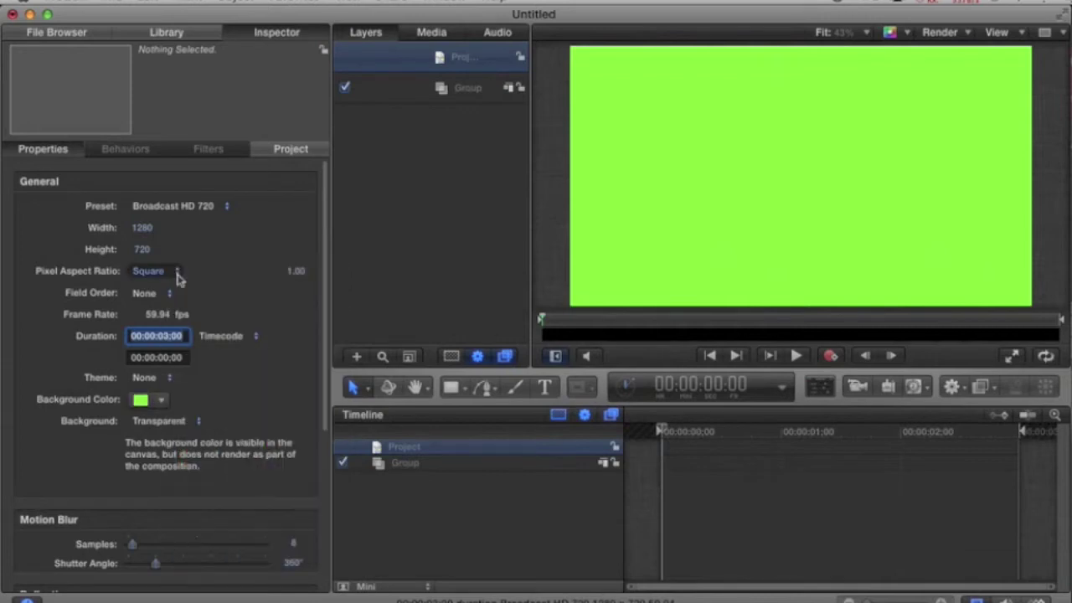
{"action": "left_click", "coordinate": [184, 425]}
{"action": "left_click", "coordinate": [171, 435]}
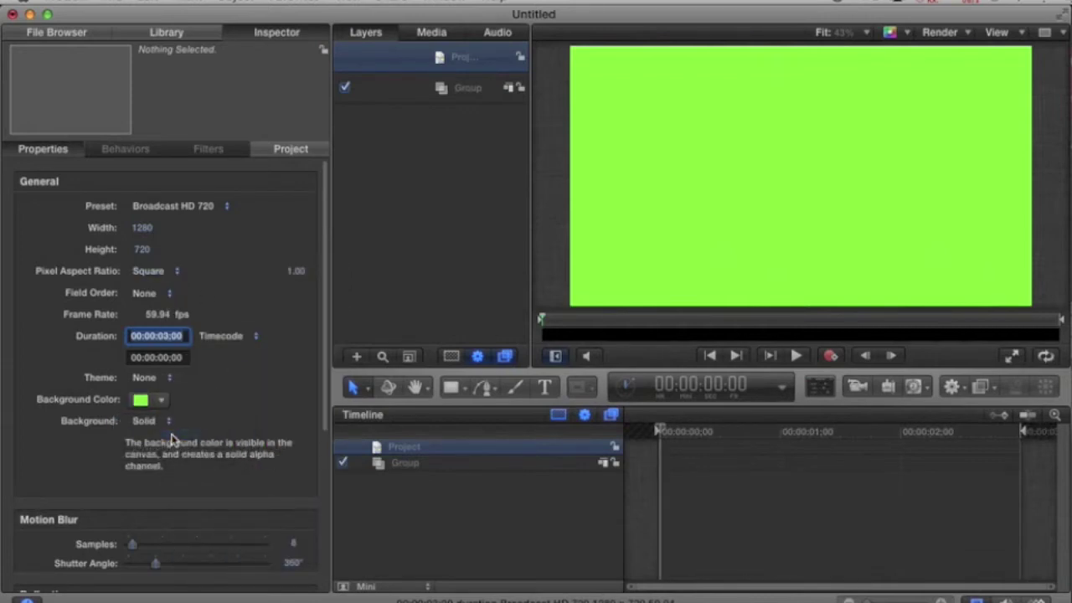
Add a white '3' text layer, enlarge it, and move it to the upper middle
{"action": "left_click", "coordinate": [376, 316]}
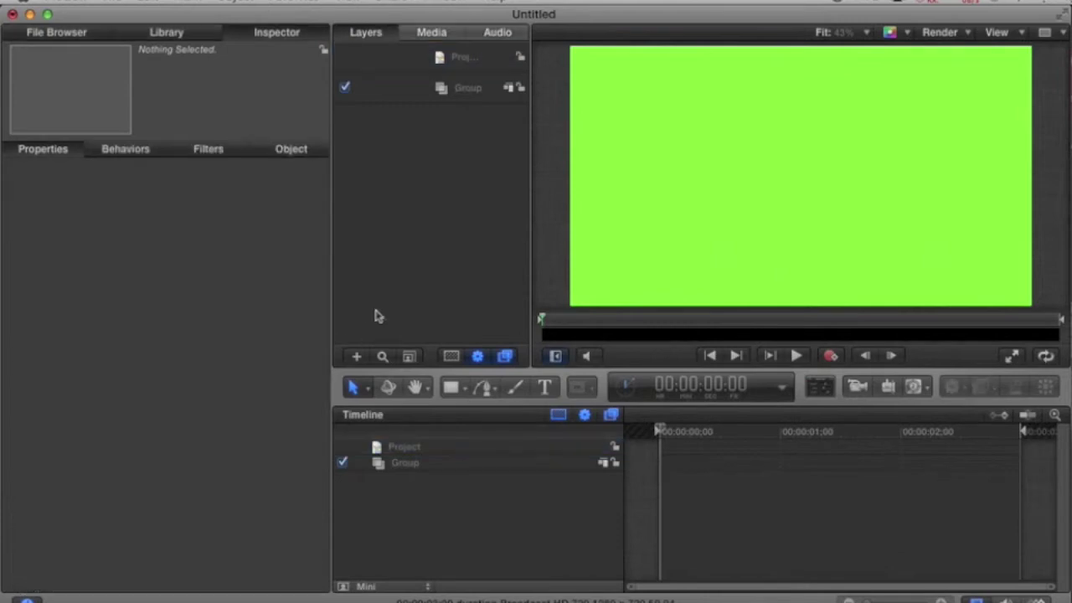
{"action": "left_click", "coordinate": [545, 388]}
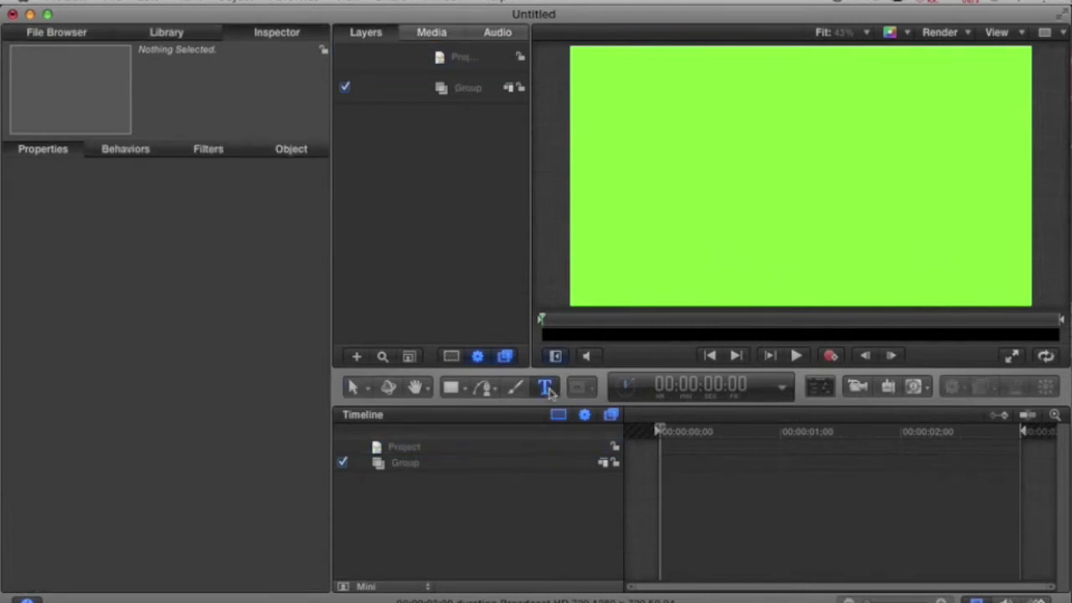
{"action": "left_click", "coordinate": [716, 182]}
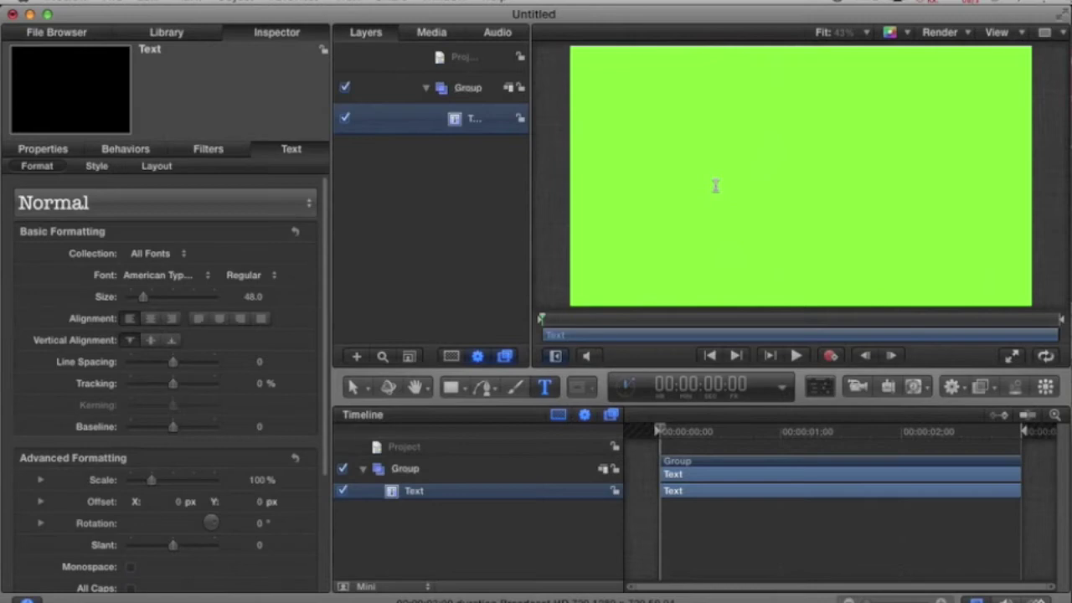
{"action": "type", "text": "3"}
{"action": "left_click", "coordinate": [356, 391]}
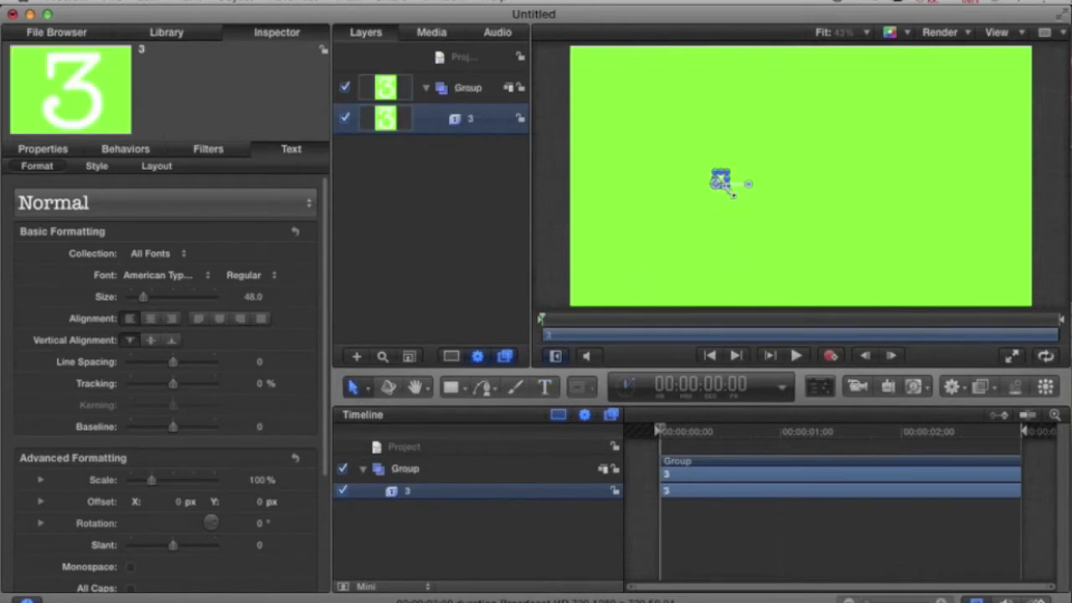
{"action": "left_click_drag", "start_coordinate": [732, 191], "coordinate": [825, 268]}
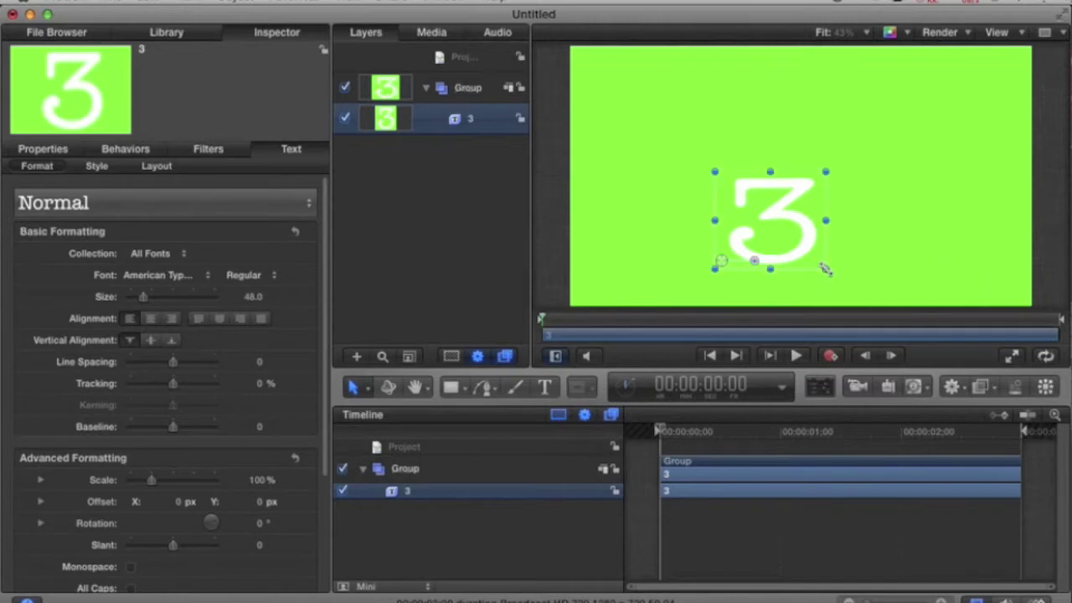
{"action": "left_click_drag", "start_coordinate": [782, 215], "coordinate": [811, 172]}
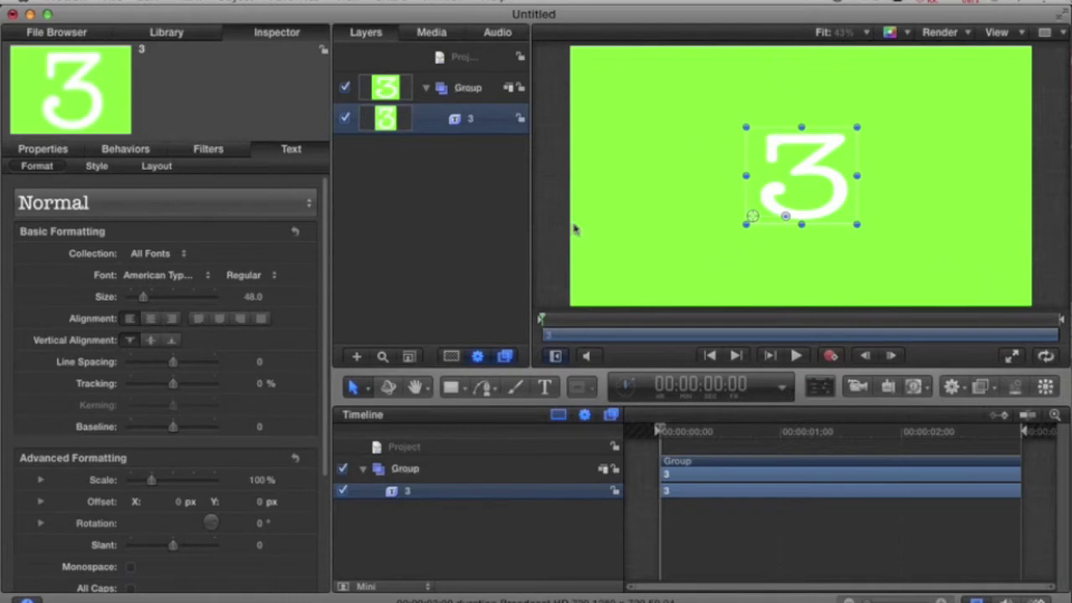
Set the 3 layer's text face colour to the Licorice black crayon
{"action": "left_click", "coordinate": [544, 234]}
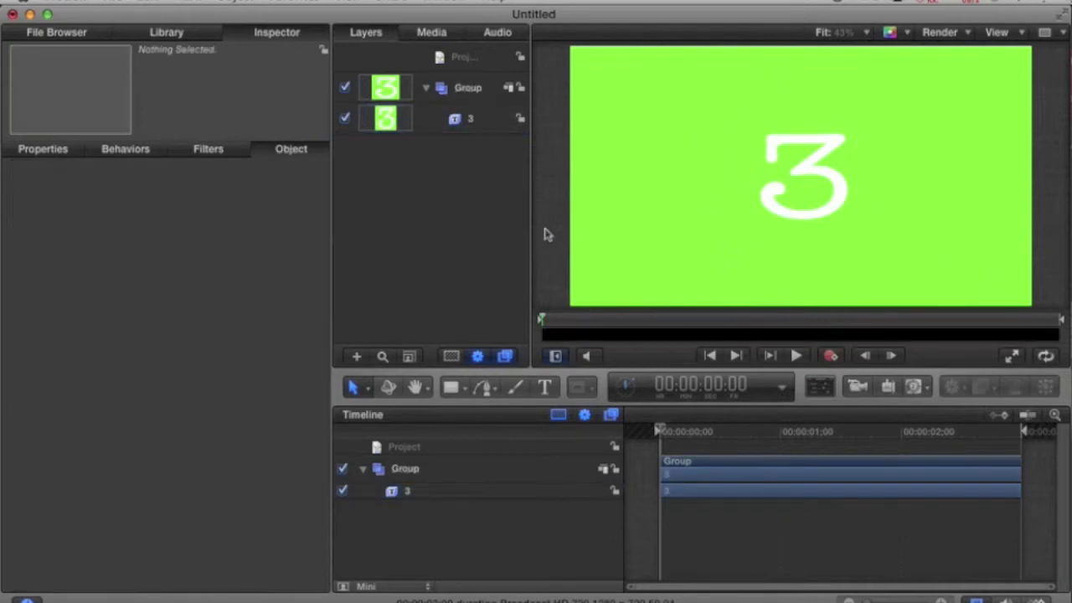
{"action": "left_click", "coordinate": [817, 176]}
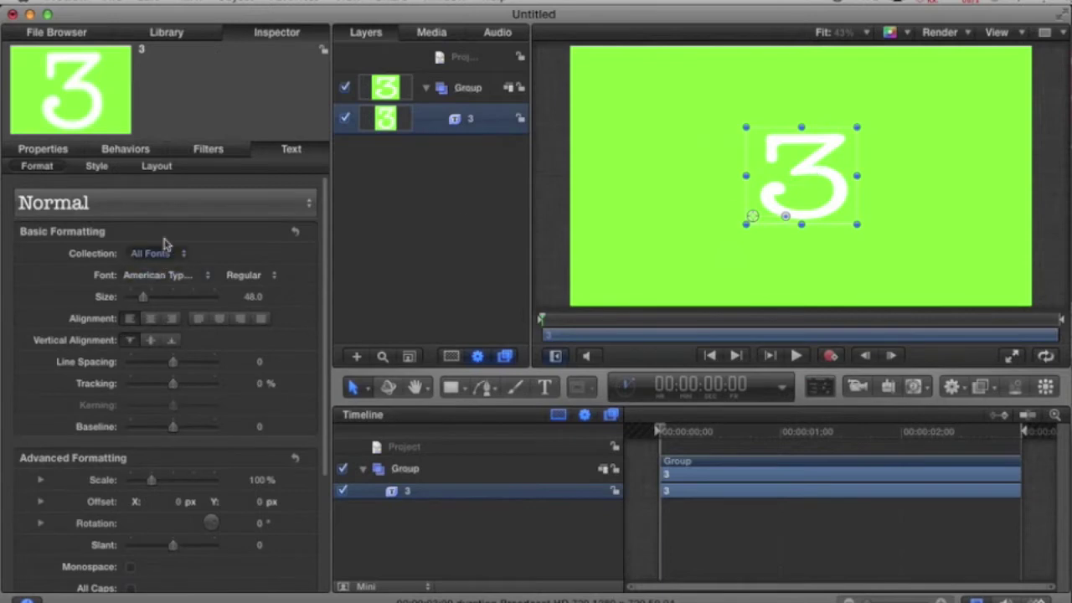
{"action": "left_click", "coordinate": [97, 166]}
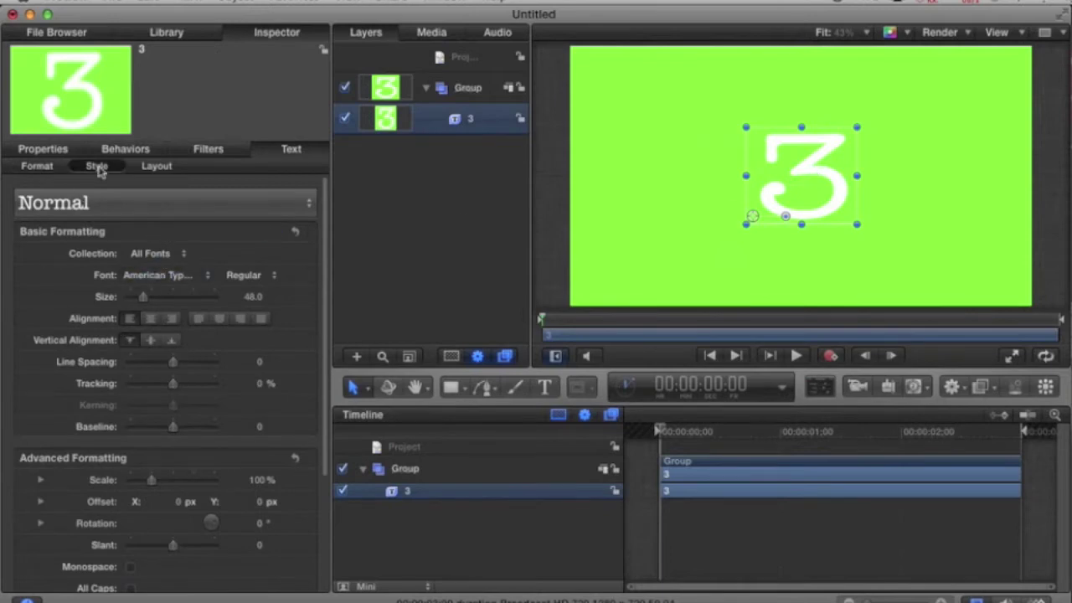
{"action": "left_click", "coordinate": [141, 274]}
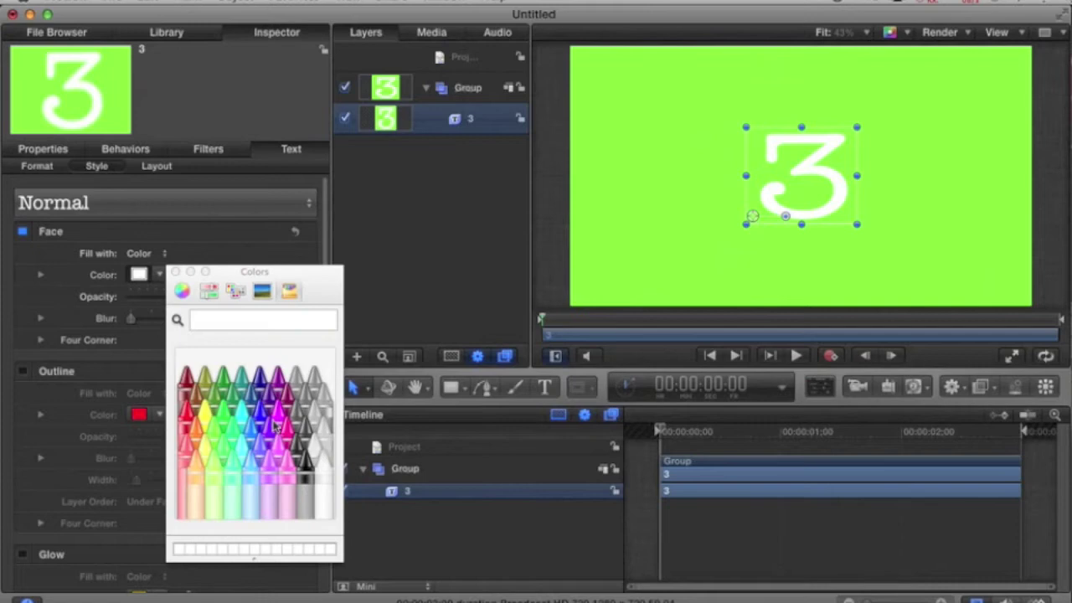
{"action": "left_click", "coordinate": [305, 460]}
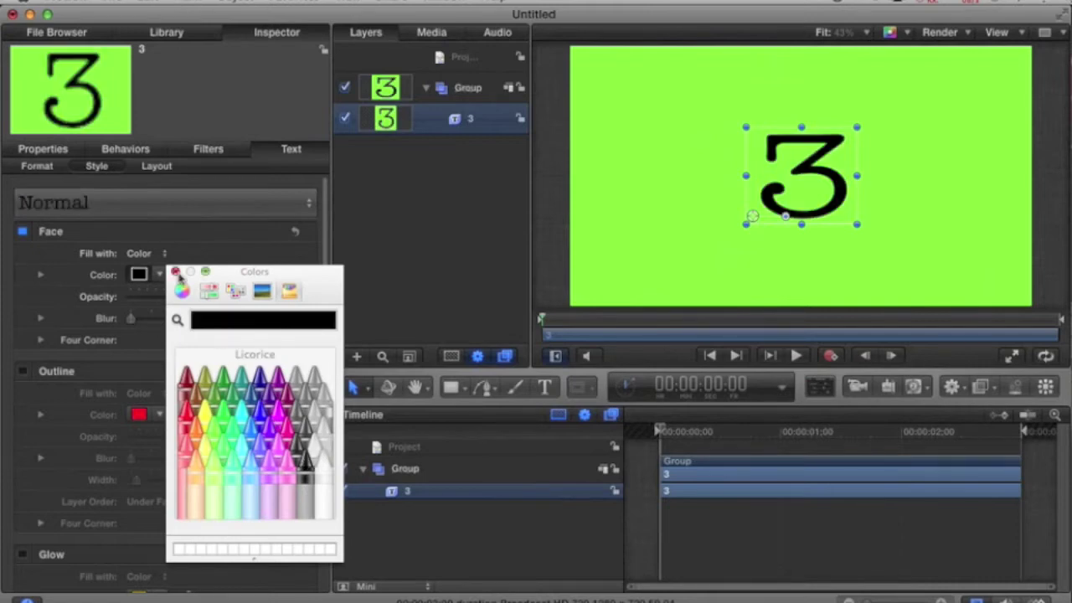
{"action": "left_click", "coordinate": [176, 271]}
{"action": "left_click", "coordinate": [540, 258]}
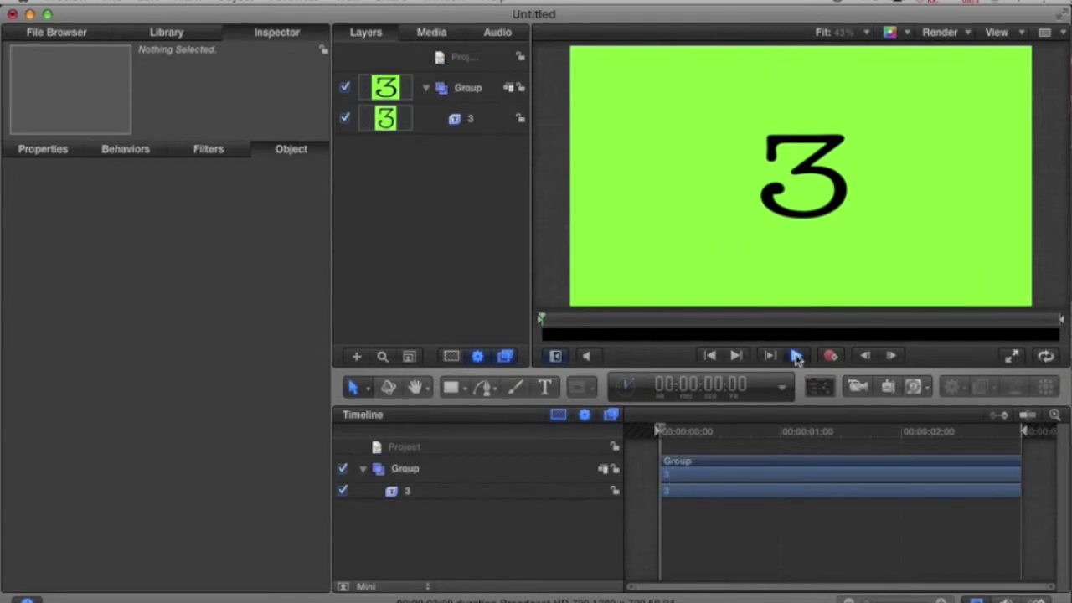
Trim the 3 text layer and its group to end at 00:00:01:00
{"action": "left_click", "coordinate": [797, 357]}
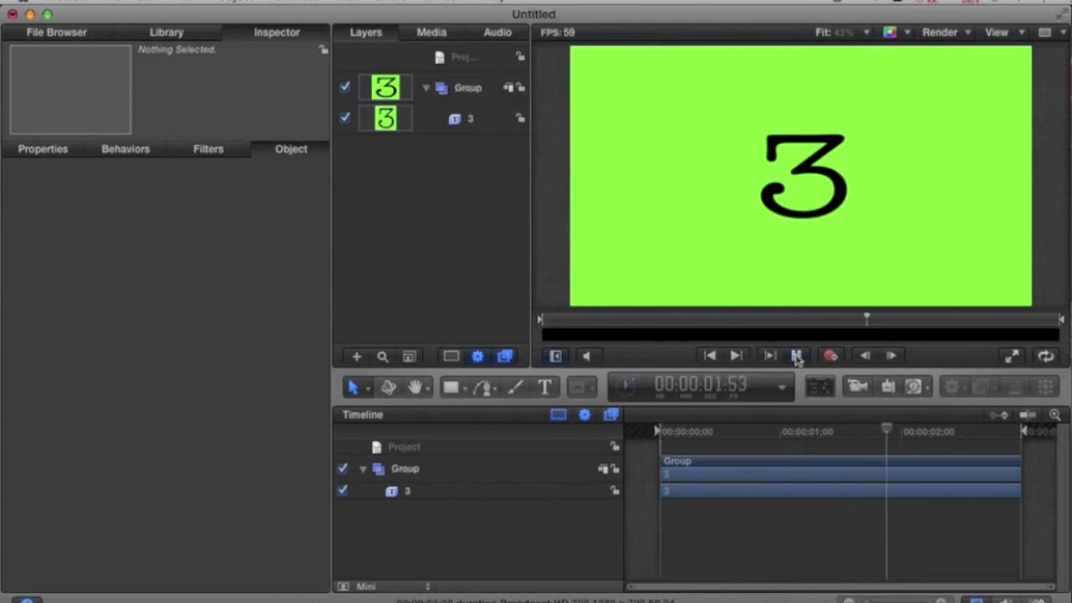
{"action": "left_click", "coordinate": [709, 356]}
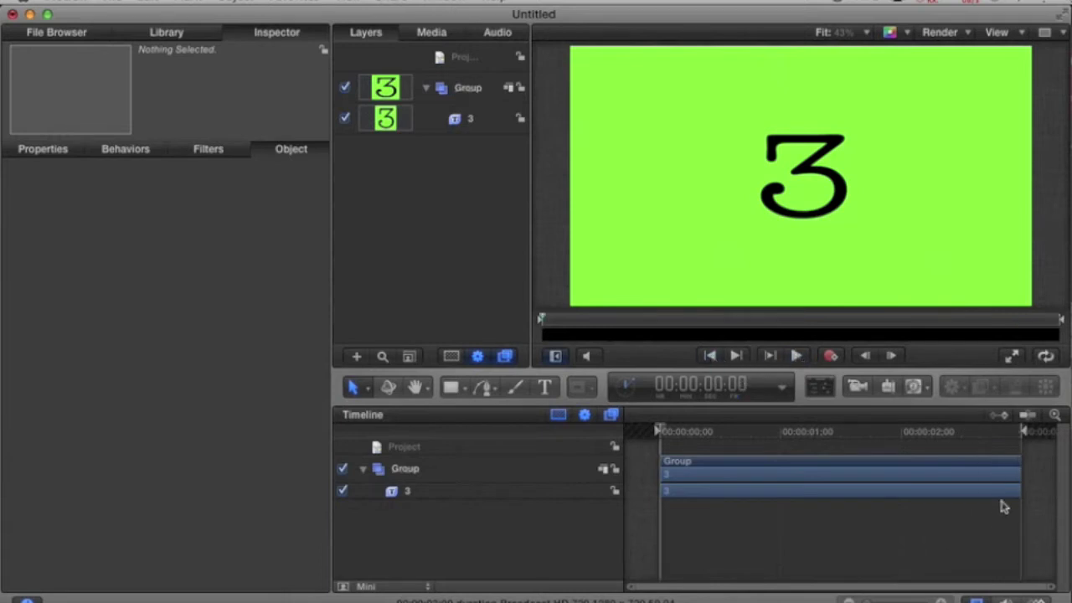
{"action": "left_click_drag", "start_coordinate": [1018, 473], "coordinate": [778, 465]}
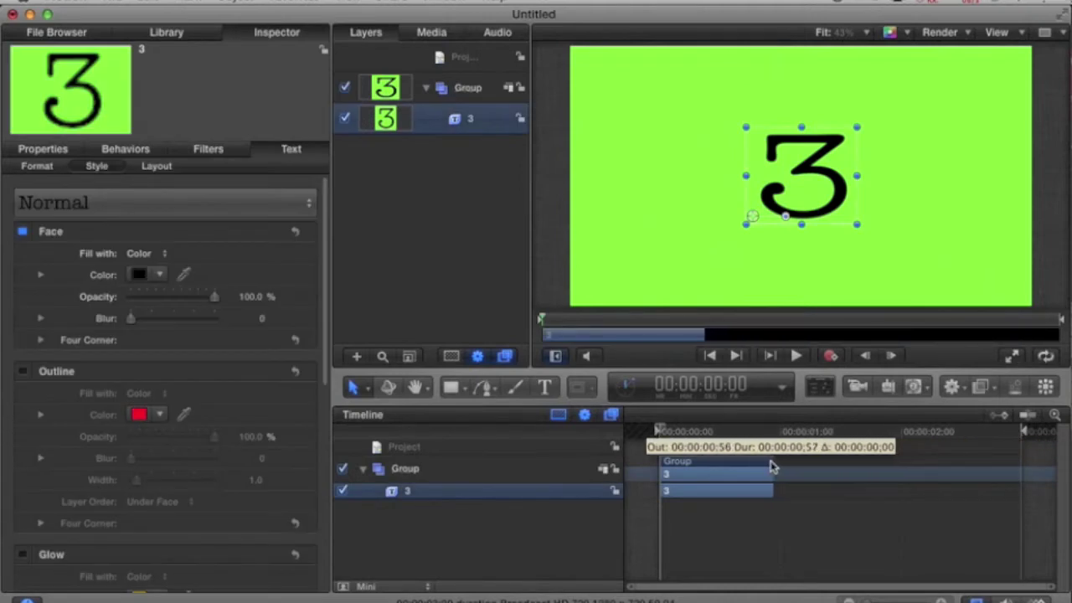
{"action": "left_click_drag", "start_coordinate": [778, 466], "coordinate": [777, 465]}
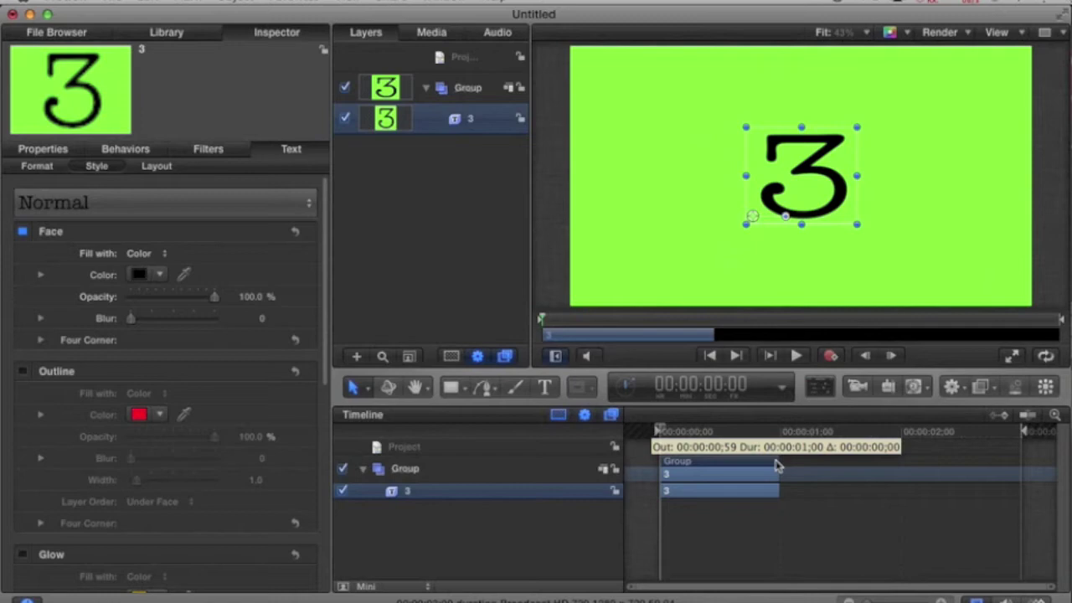
{"action": "left_click_drag", "start_coordinate": [775, 465], "coordinate": [777, 460]}
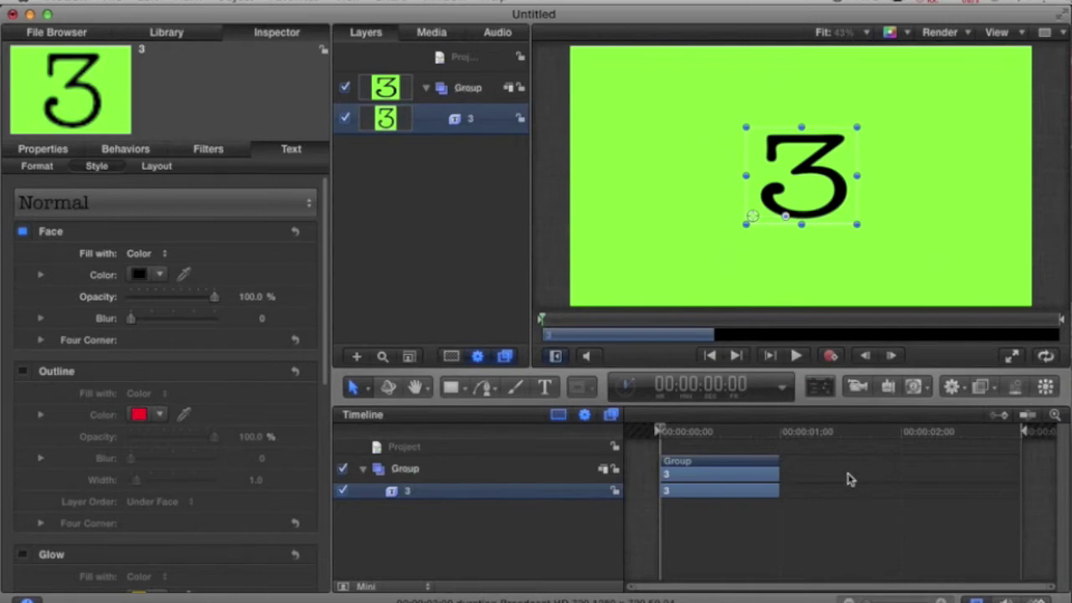
Step frame by frame around one second to confirm where the 3 ends
{"action": "left_click", "coordinate": [783, 433]}
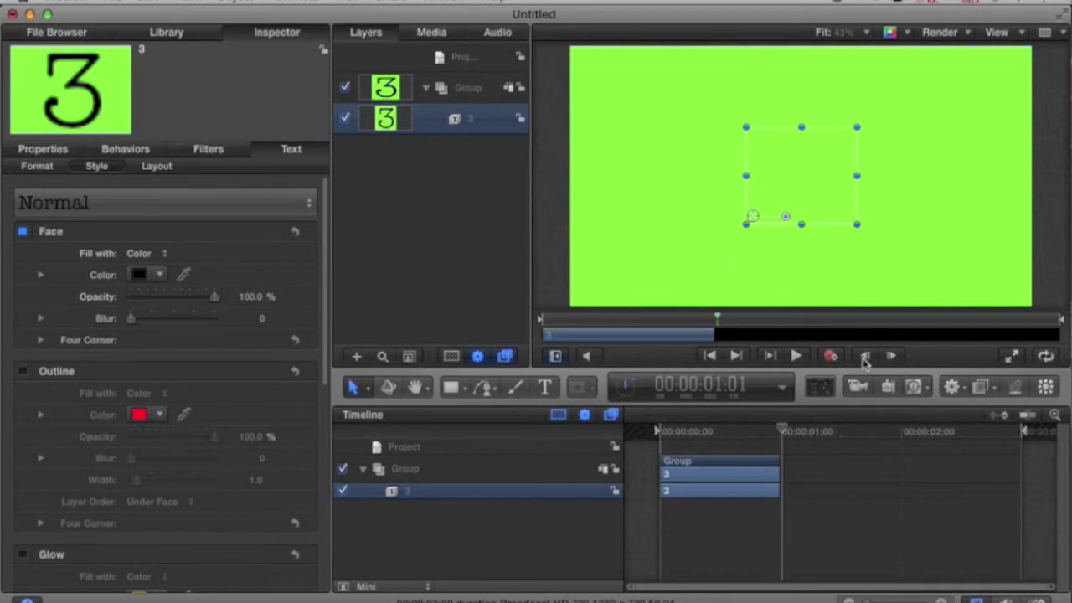
{"action": "left_click", "coordinate": [865, 357]}
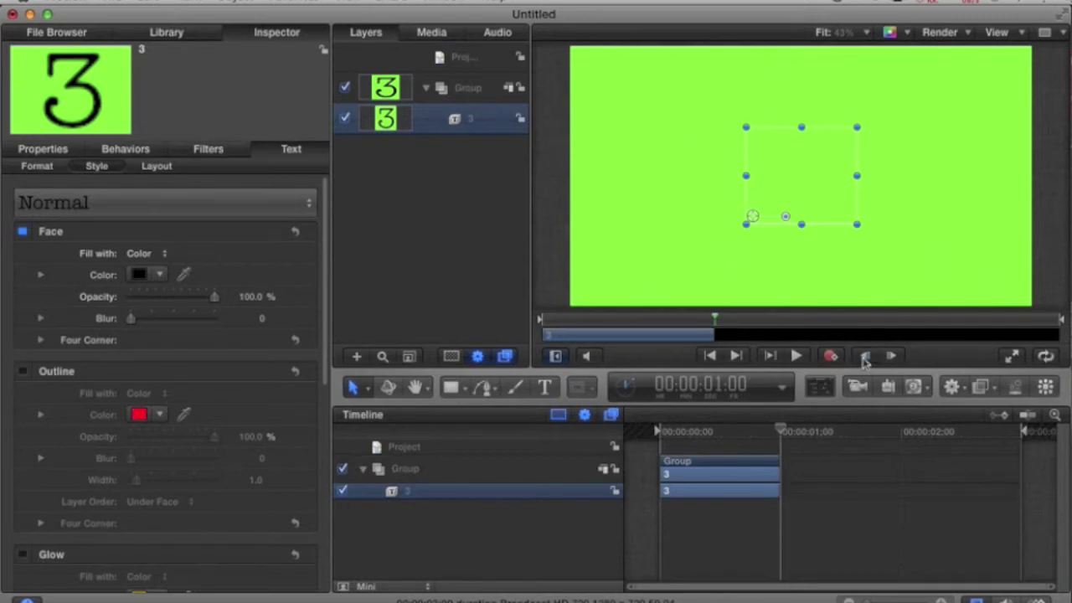
{"action": "left_click", "coordinate": [865, 357]}
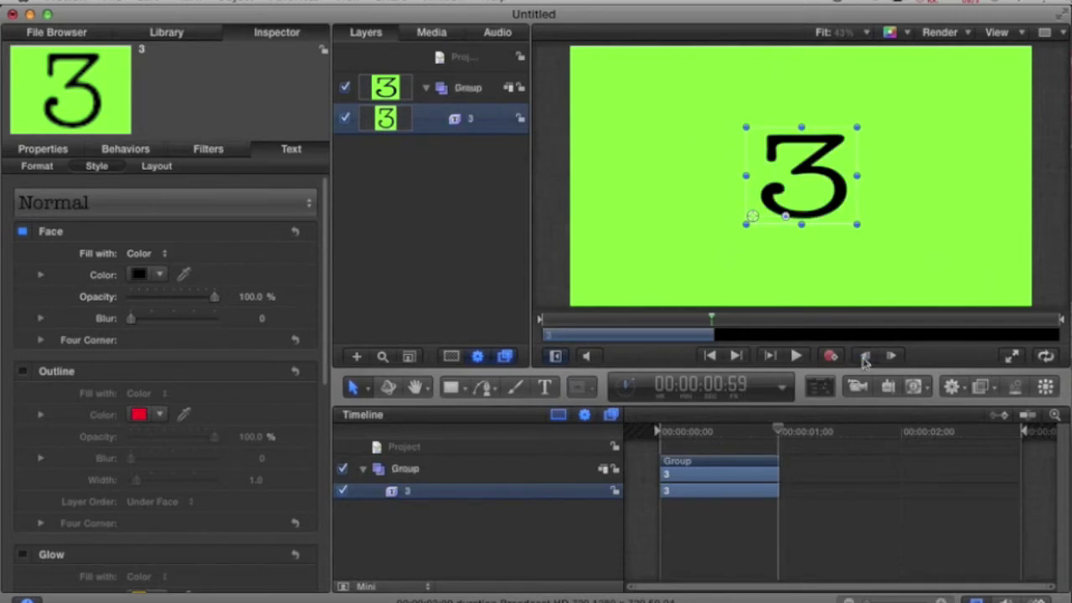
{"action": "left_click", "coordinate": [891, 357]}
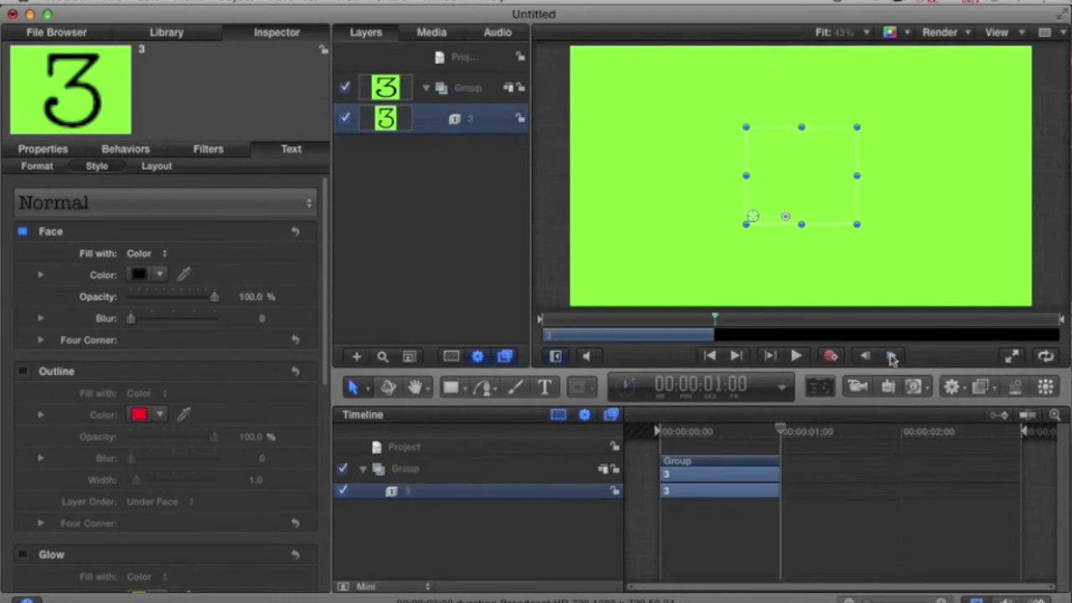
Add a '2' text layer at one second with a Licorice black face
{"action": "left_click", "coordinate": [546, 389]}
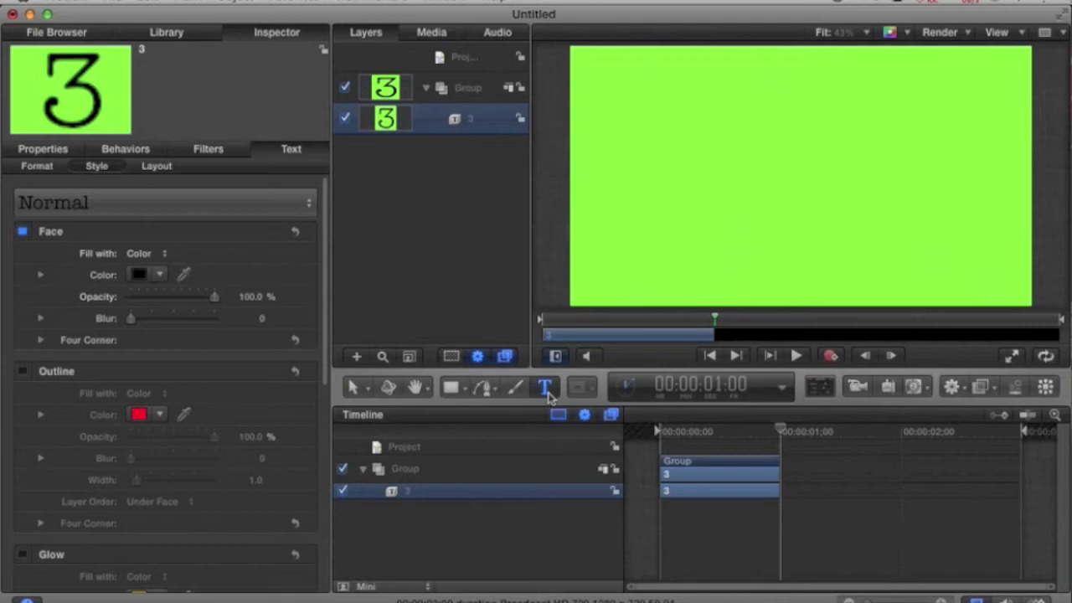
{"action": "left_click", "coordinate": [705, 180]}
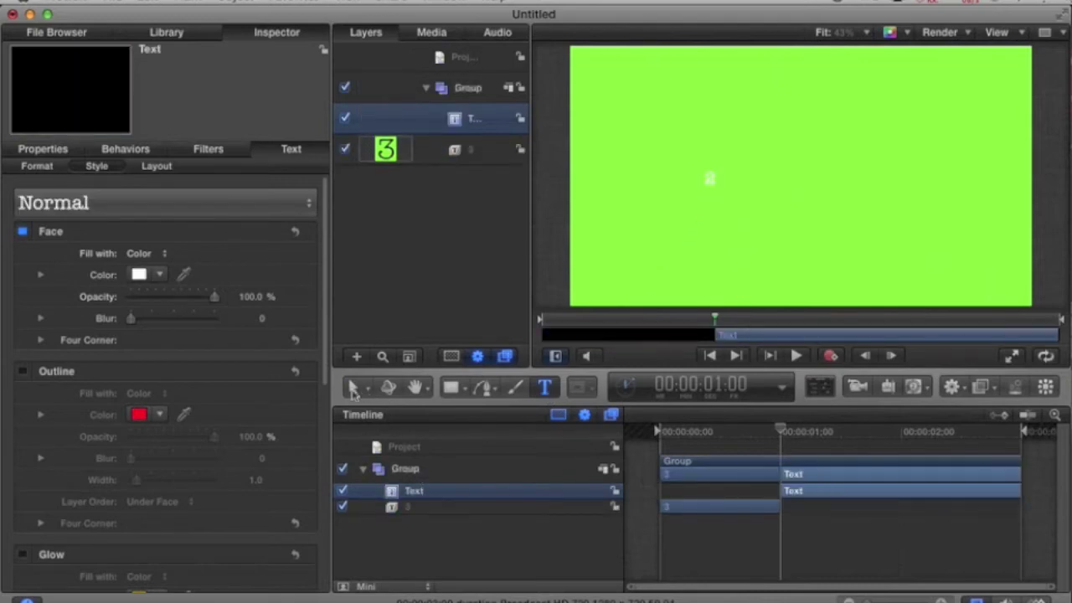
{"action": "left_click", "coordinate": [353, 389]}
{"action": "left_click", "coordinate": [139, 274]}
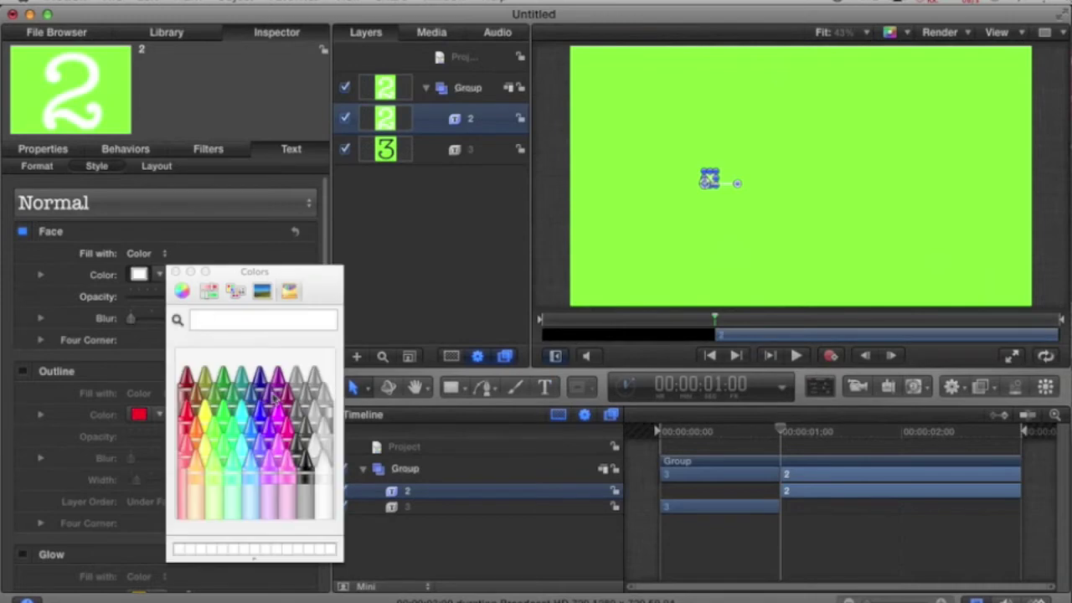
{"action": "left_click", "coordinate": [306, 464]}
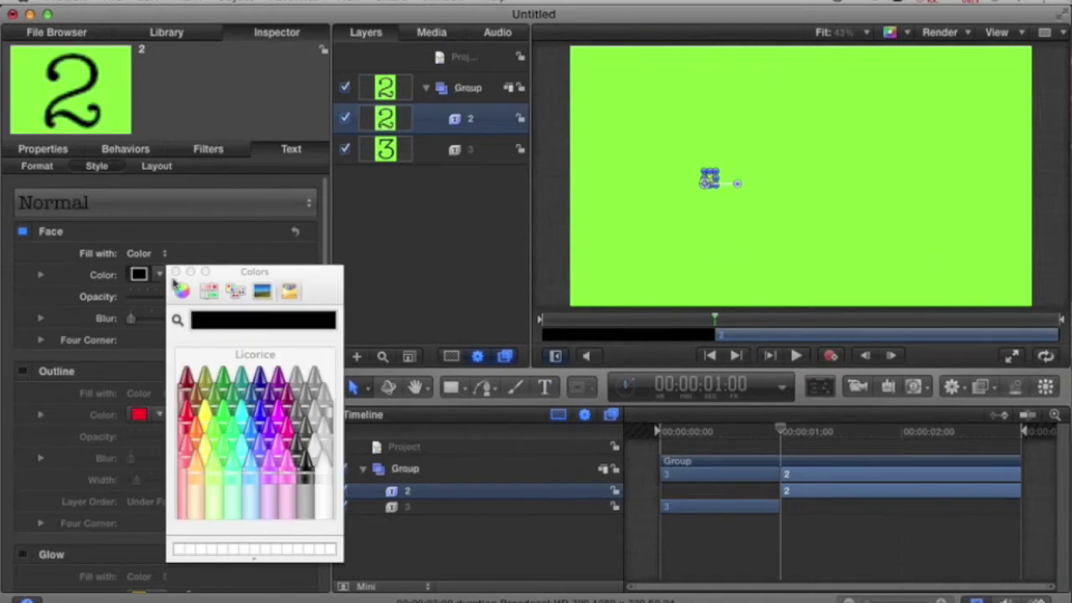
{"action": "left_click", "coordinate": [175, 271]}
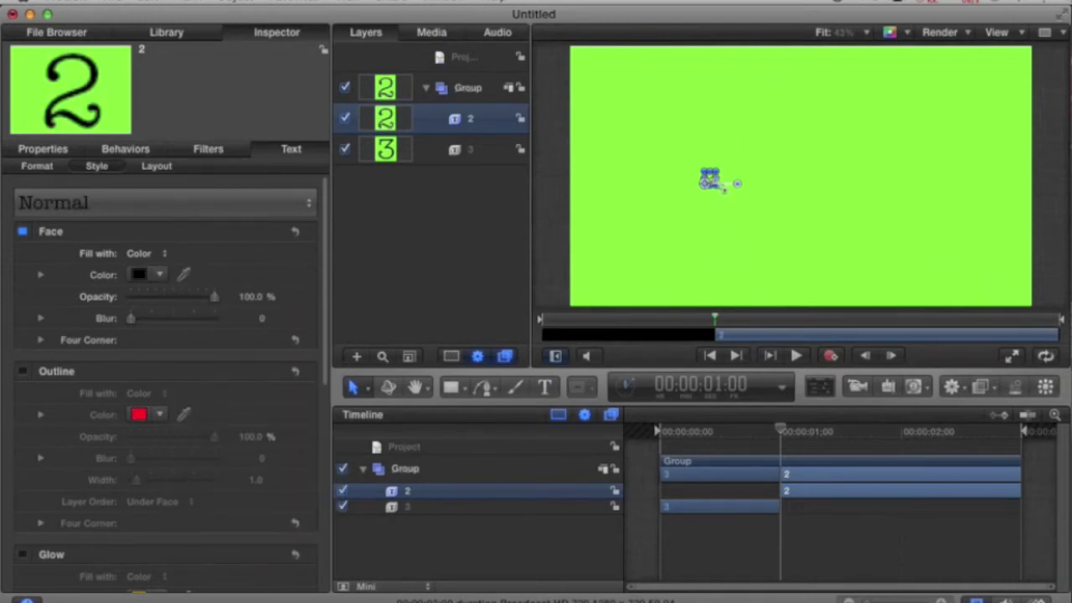
Enlarge the 2 and centre it on the green canvas
{"action": "left_click_drag", "start_coordinate": [722, 189], "coordinate": [808, 245]}
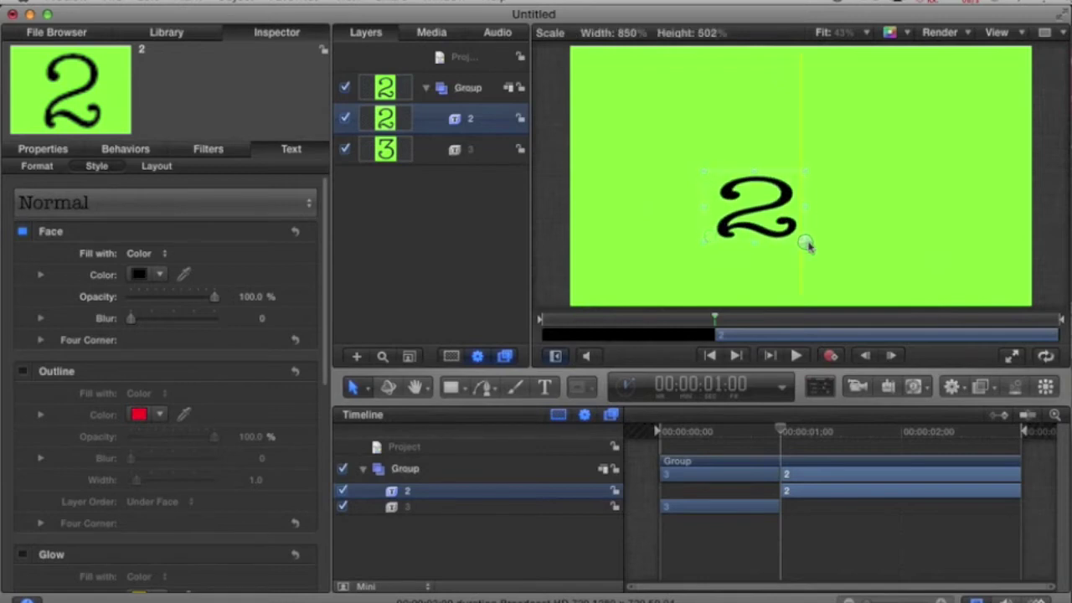
{"action": "left_click_drag", "start_coordinate": [808, 244], "coordinate": [821, 266]}
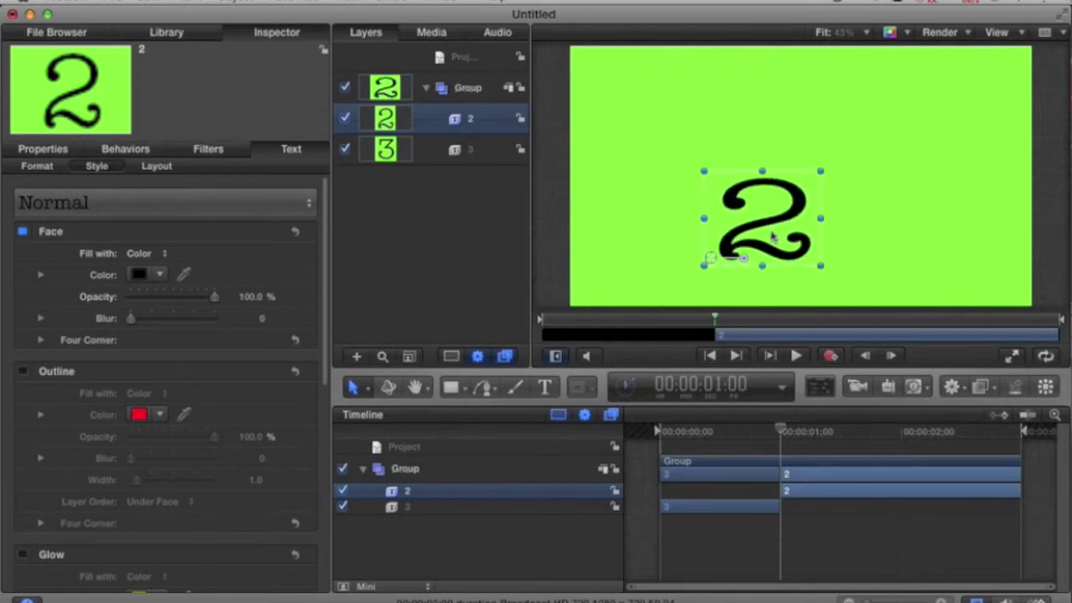
{"action": "left_click_drag", "start_coordinate": [772, 237], "coordinate": [798, 182]}
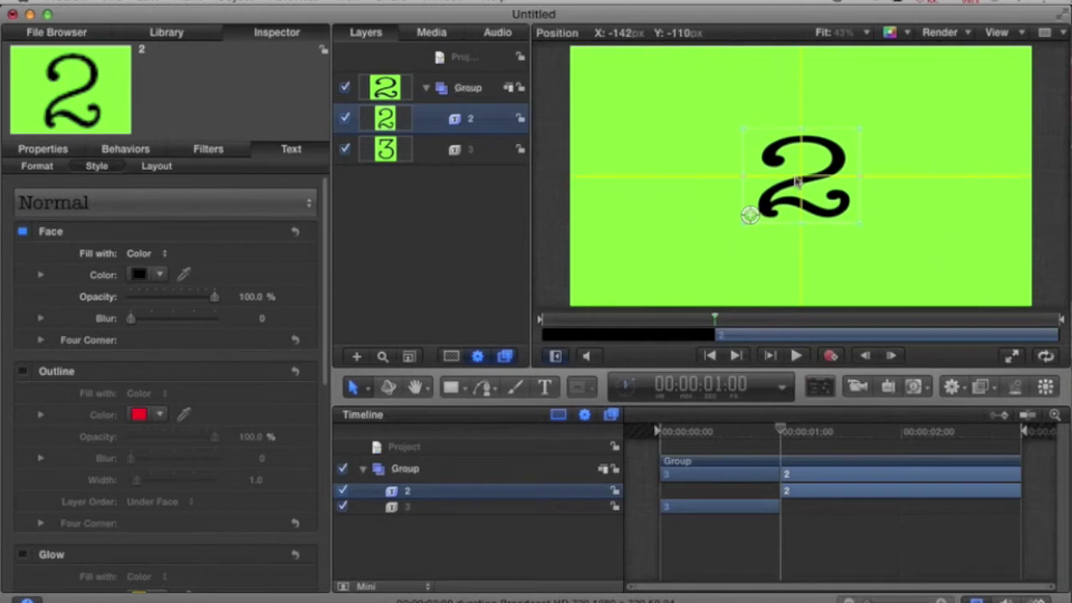
{"action": "left_click", "coordinate": [549, 227]}
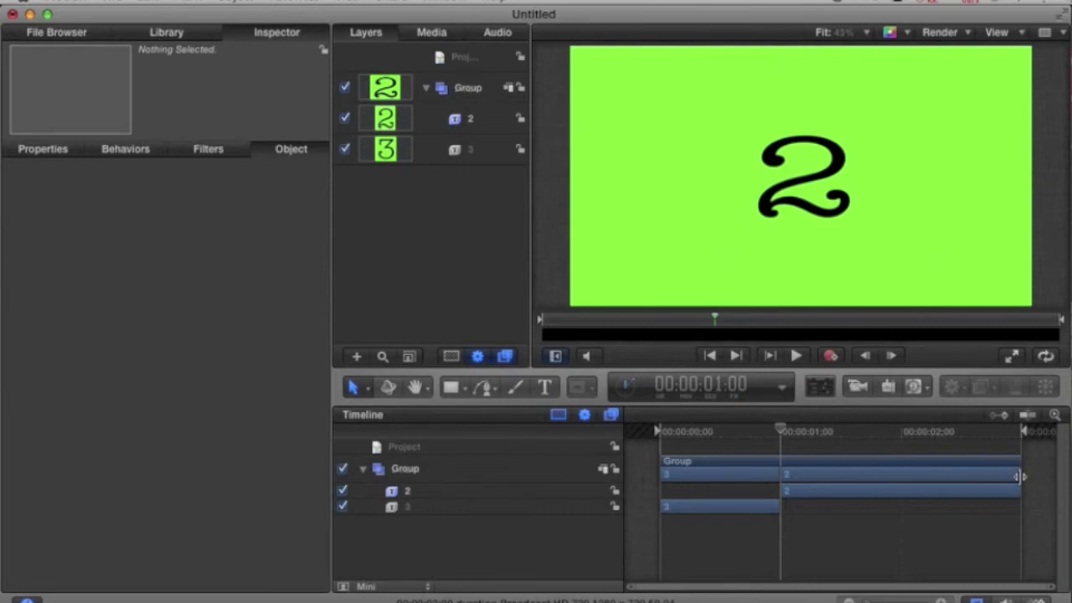
Trim the 2 layer to end at 2:00 and move the playhead there
{"action": "left_click_drag", "start_coordinate": [1020, 476], "coordinate": [900, 468]}
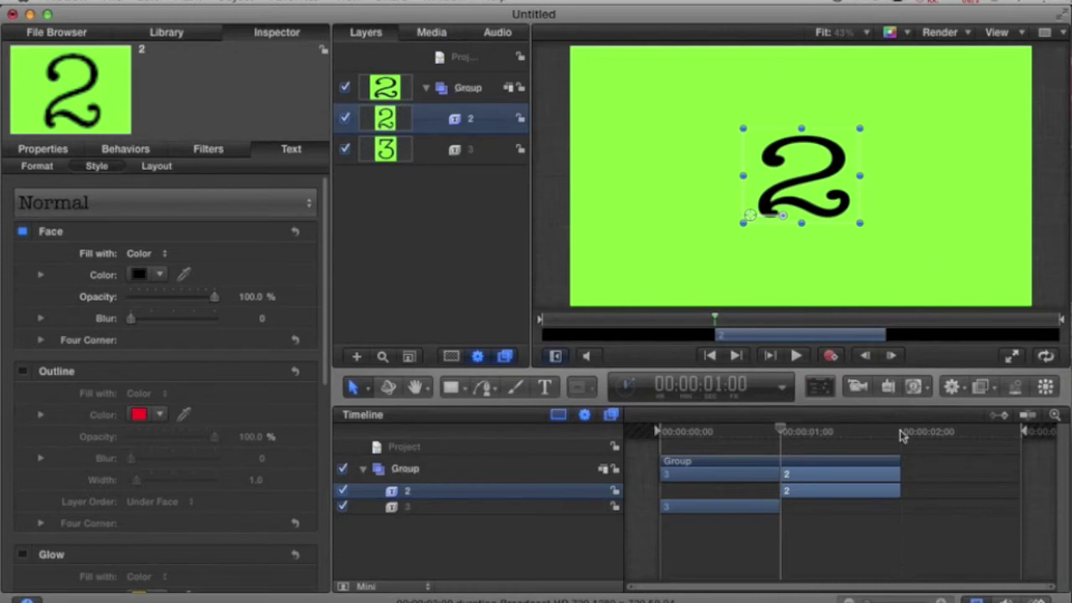
{"action": "left_click", "coordinate": [901, 432]}
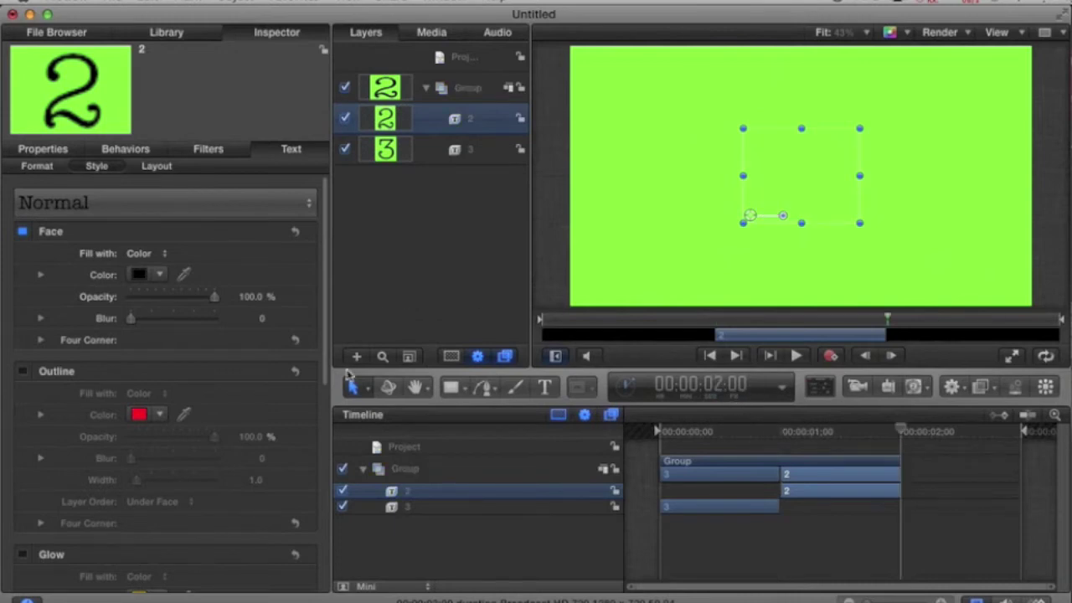
Add a '1' text layer at two seconds with a Licorice black face
{"action": "left_click", "coordinate": [546, 387]}
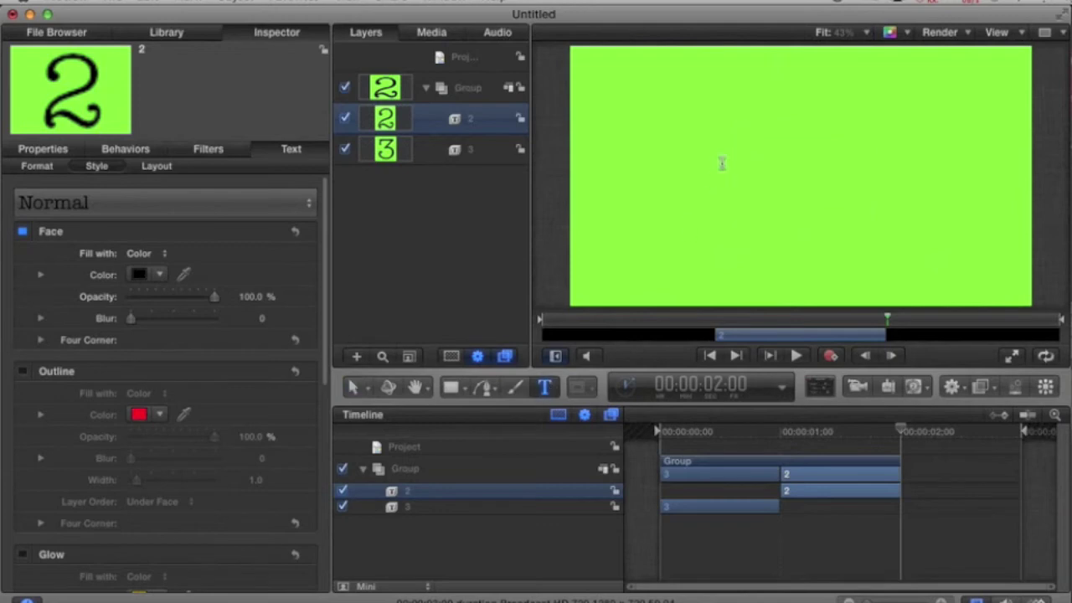
{"action": "left_click", "coordinate": [728, 180]}
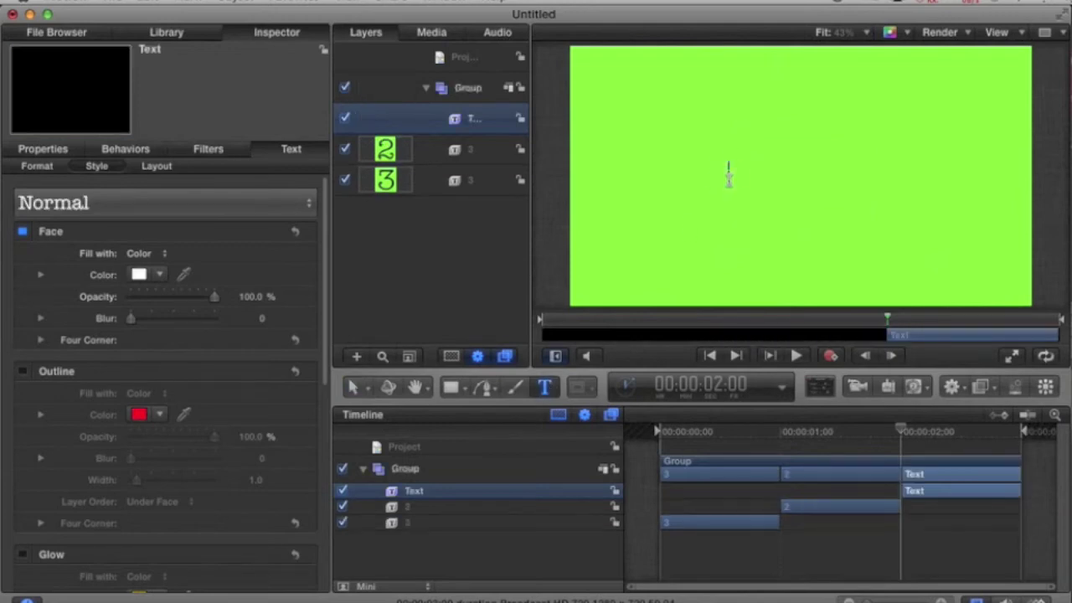
{"action": "left_click", "coordinate": [139, 274]}
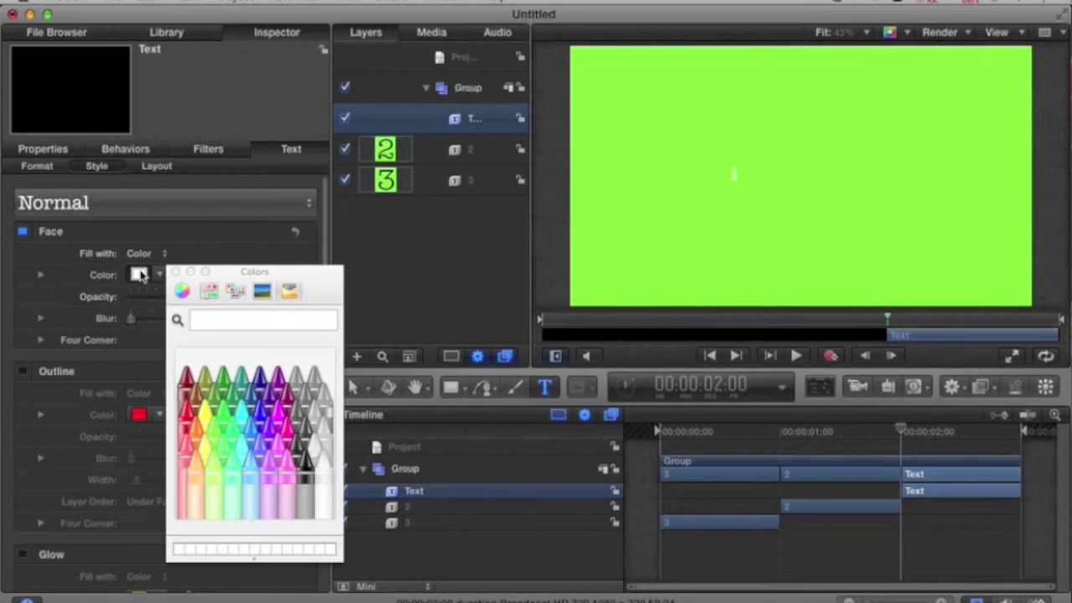
{"action": "left_click", "coordinate": [308, 463]}
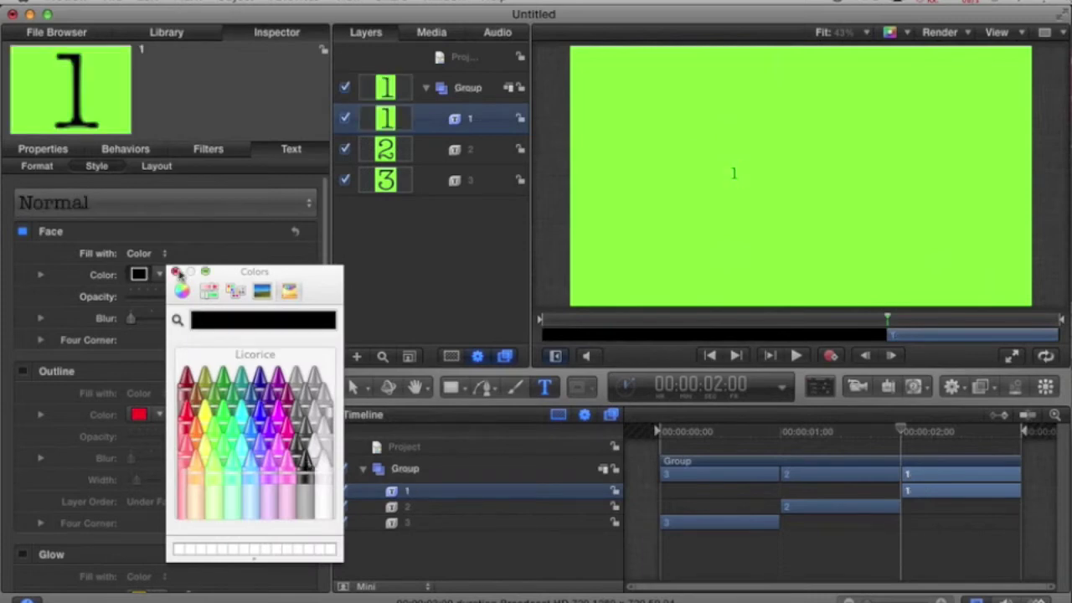
{"action": "left_click", "coordinate": [177, 273]}
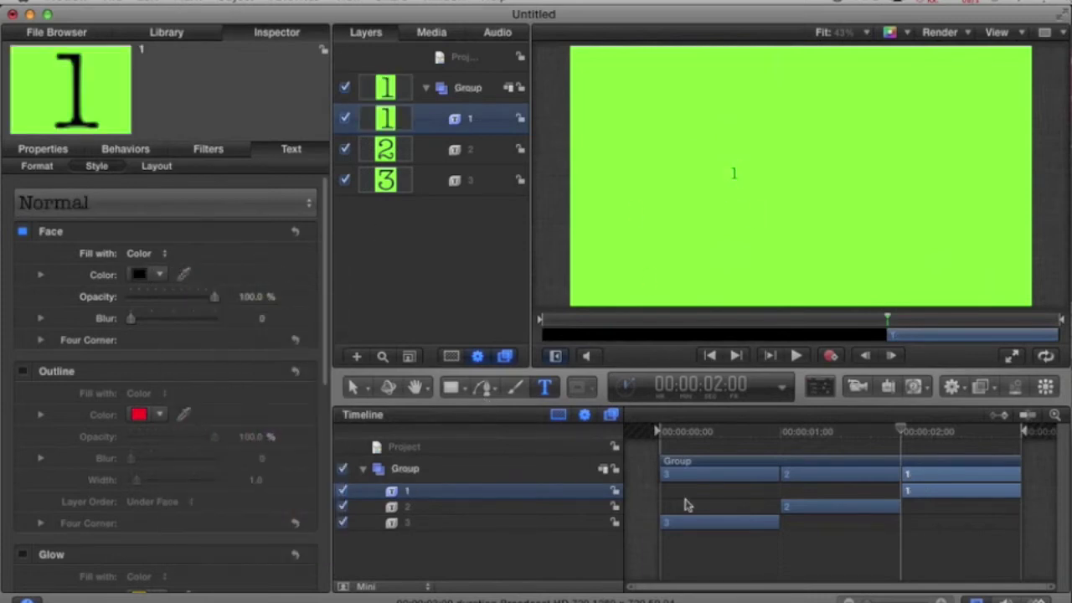
Enlarge the 1 and centre it on the green canvas
{"action": "left_click", "coordinate": [351, 387]}
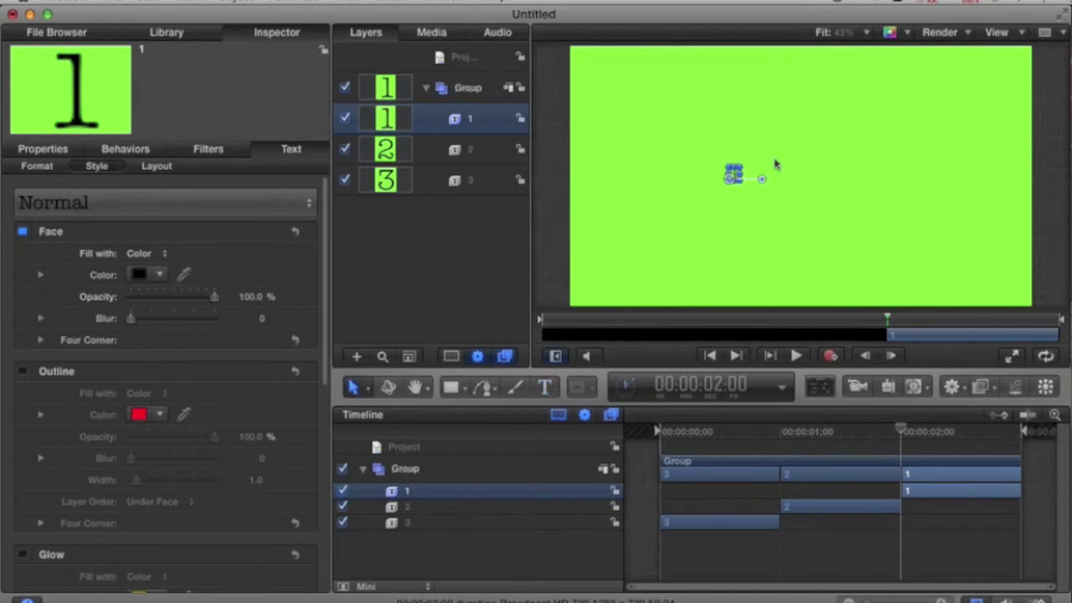
{"action": "left_click_drag", "start_coordinate": [743, 182], "coordinate": [827, 252]}
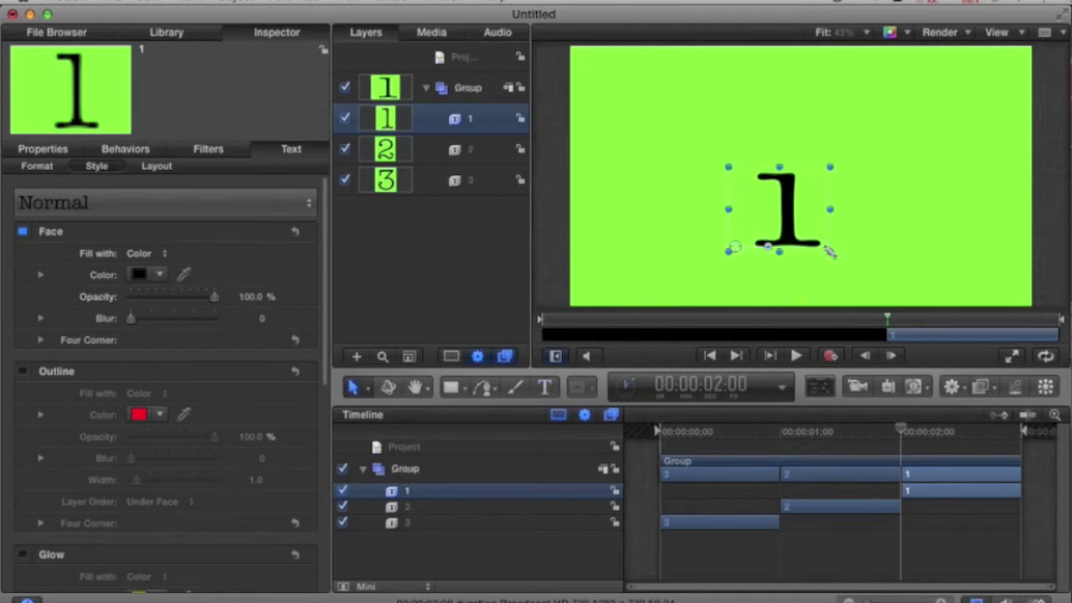
{"action": "left_click", "coordinate": [787, 217]}
{"action": "left_click_drag", "start_coordinate": [787, 216], "coordinate": [812, 179]}
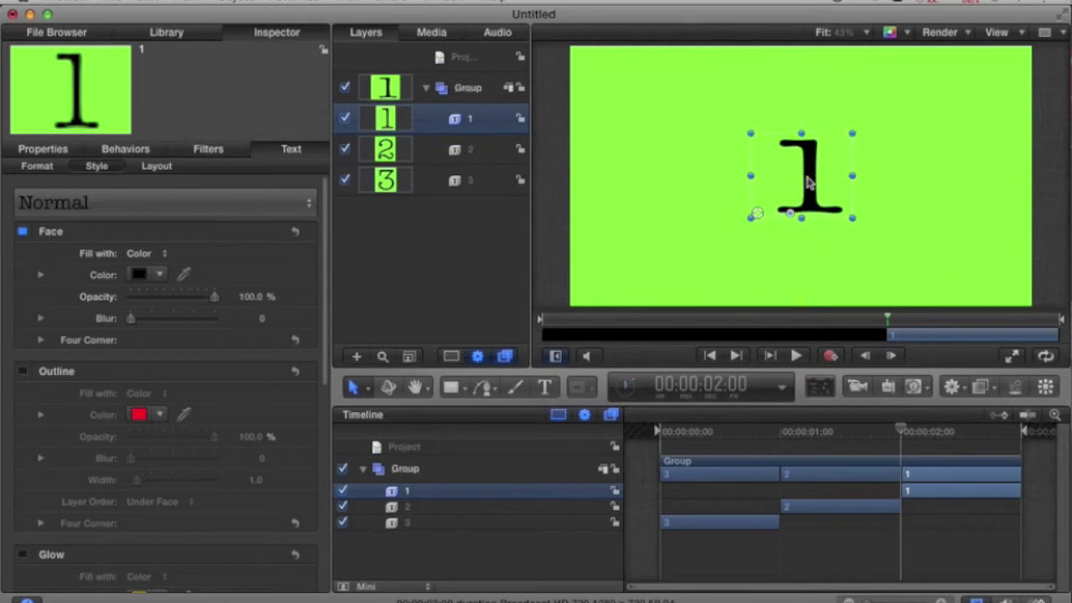
{"action": "left_click", "coordinate": [549, 284]}
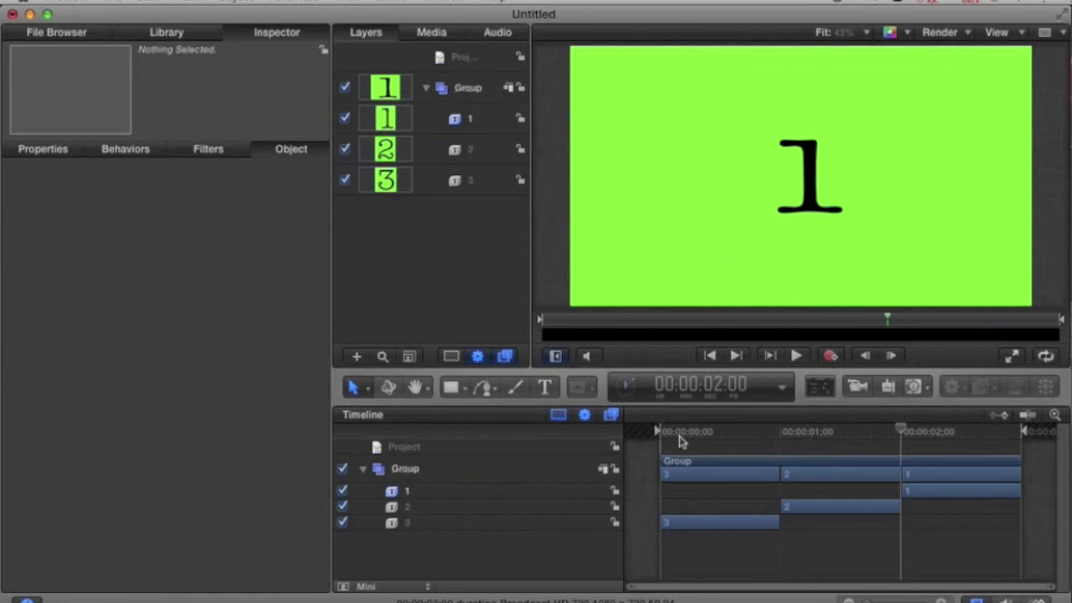
{"action": "left_click", "coordinate": [711, 356]}
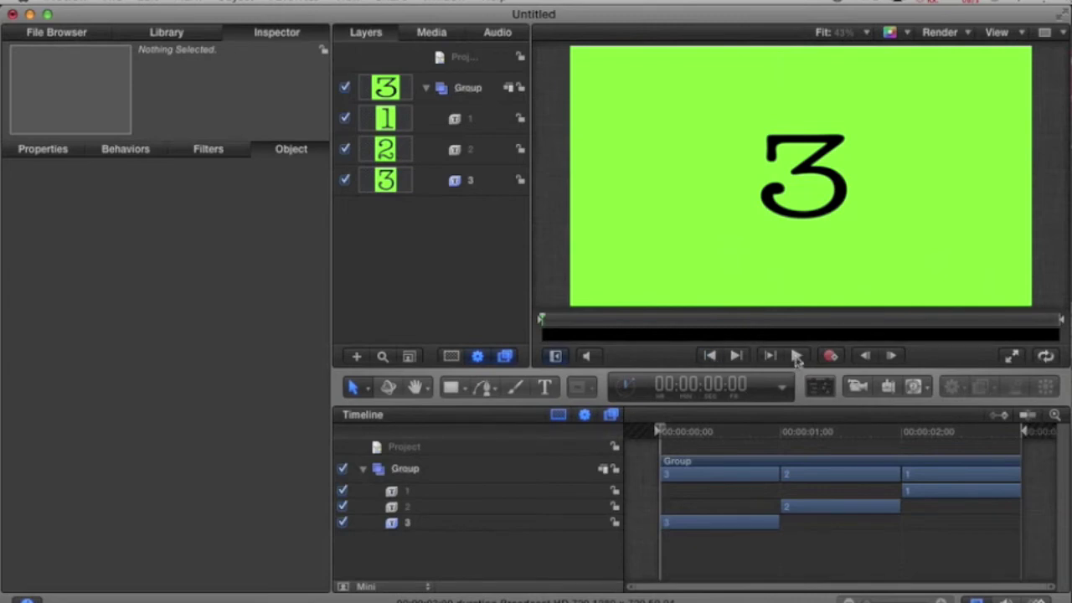
{"action": "left_click", "coordinate": [796, 357]}
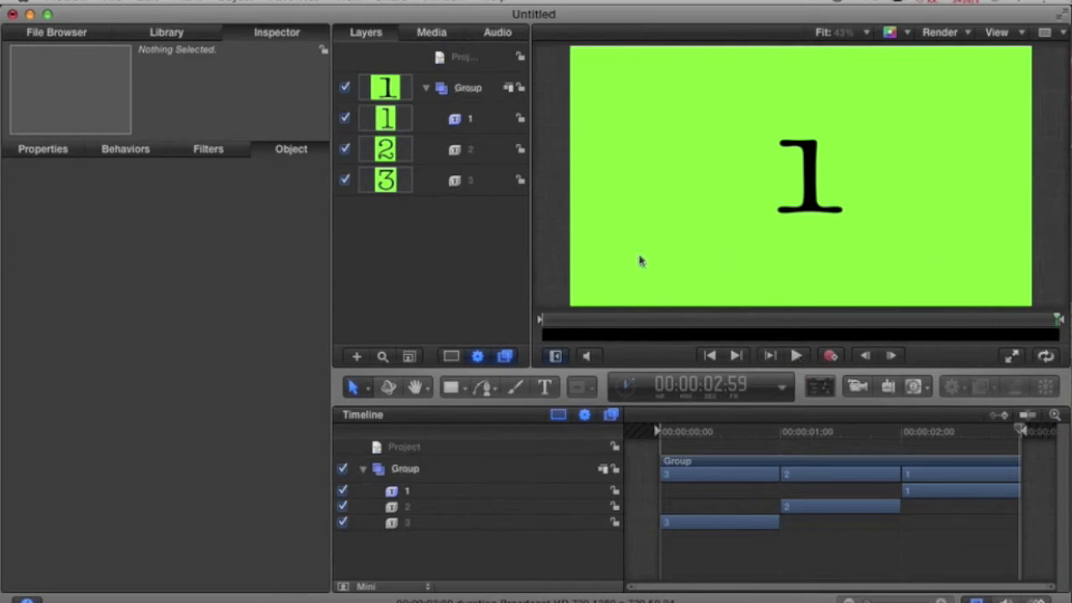
Export the project as a movie named Timer, replacing the existing Timer.mov
{"action": "left_click", "coordinate": [395, 4]}
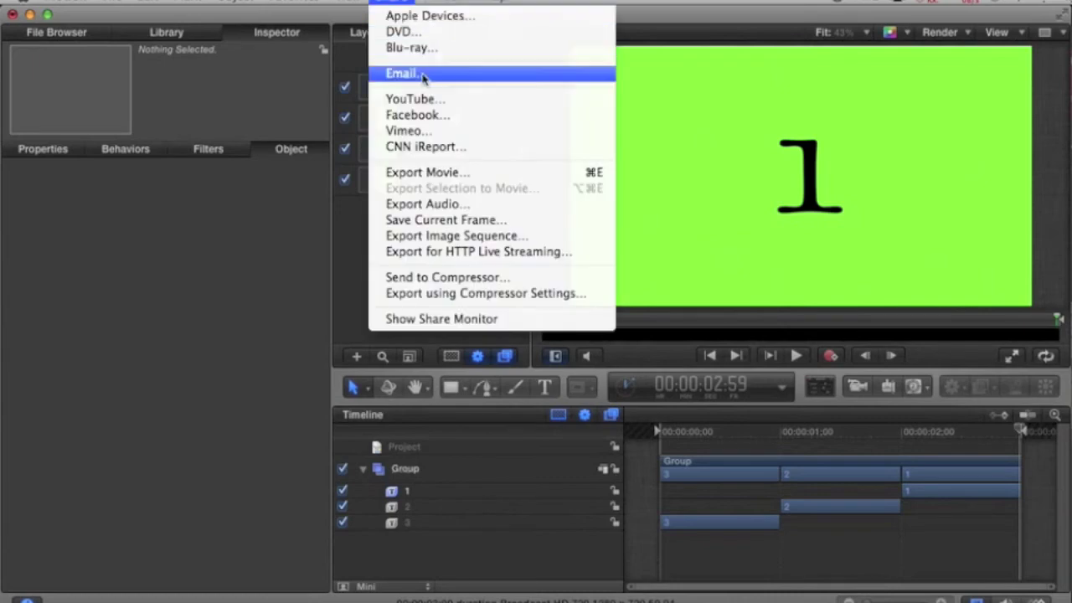
{"action": "left_click", "coordinate": [427, 173]}
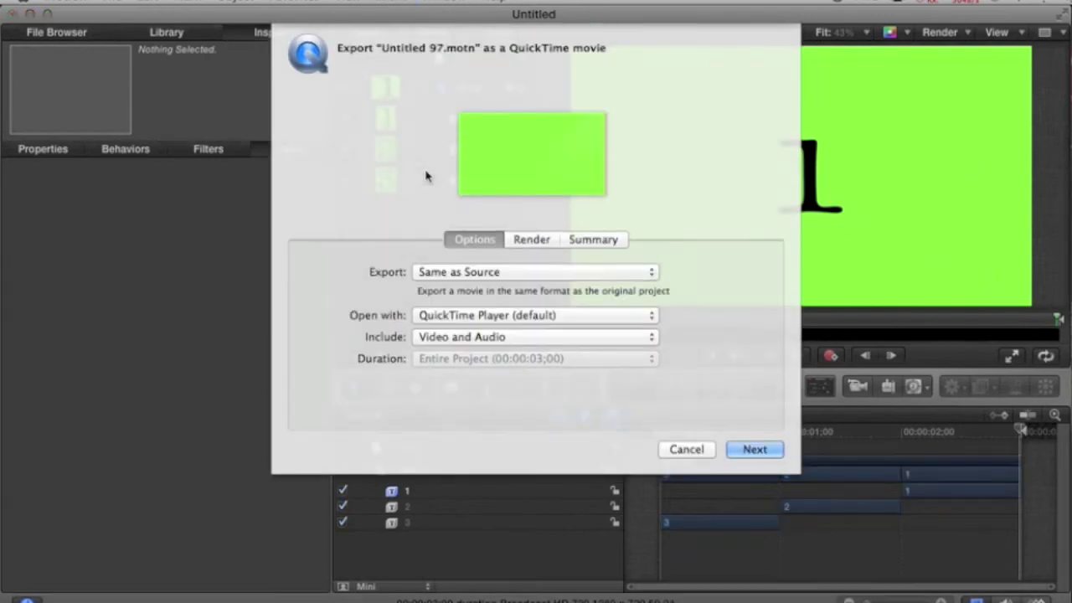
{"action": "left_click", "coordinate": [756, 451]}
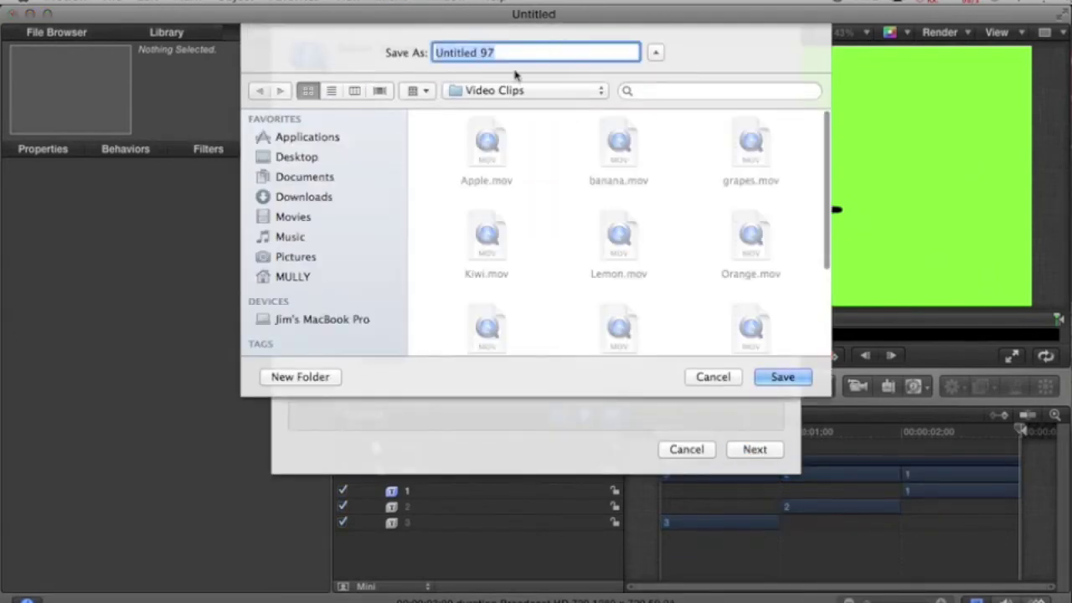
{"action": "type", "text": "Timer"}
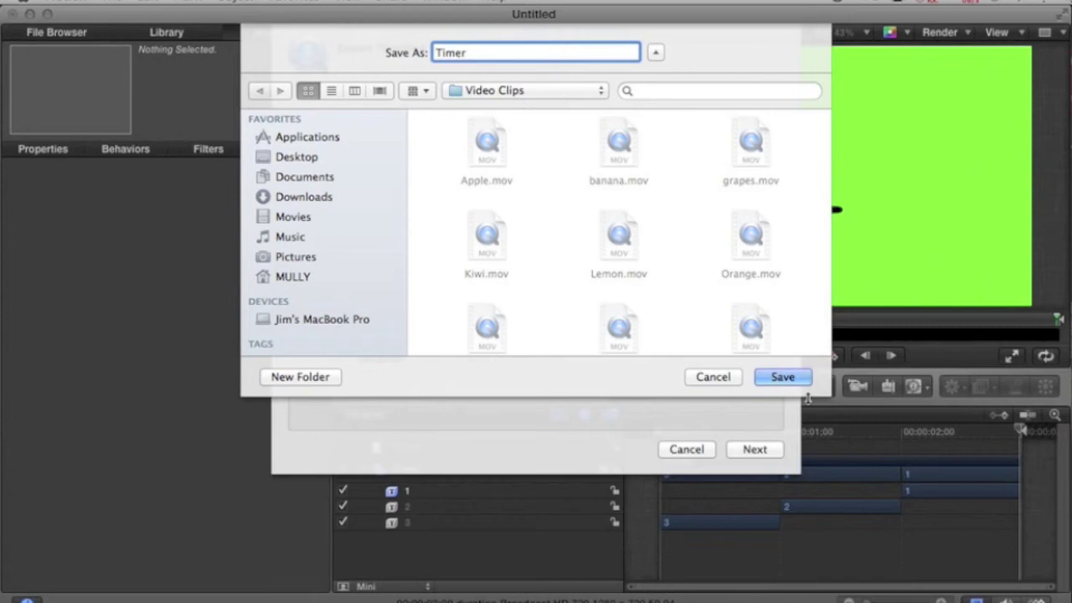
{"action": "left_click", "coordinate": [788, 379]}
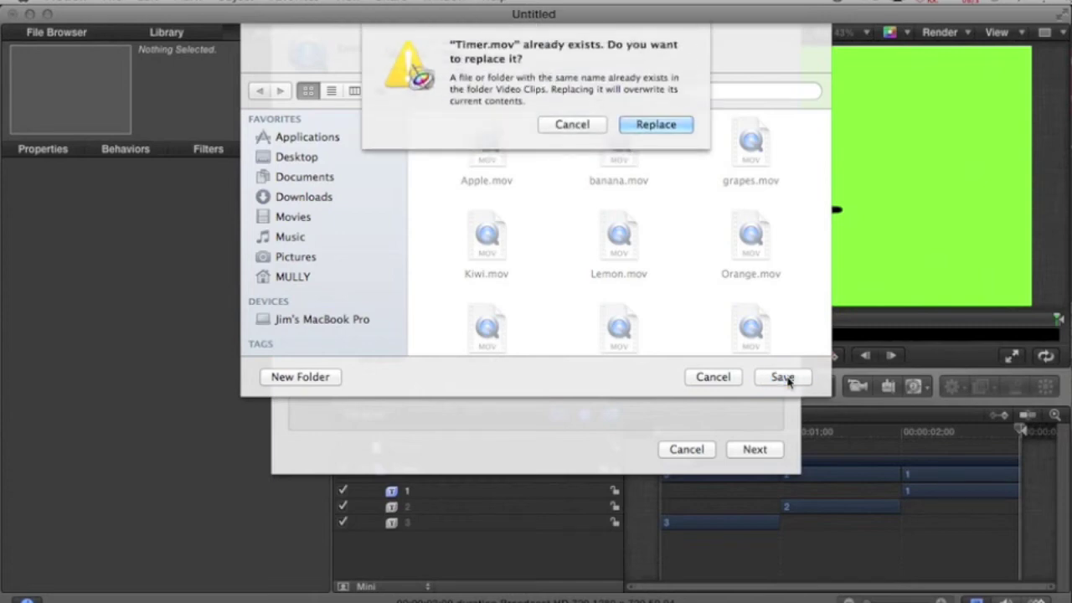
{"action": "left_click", "coordinate": [656, 124]}
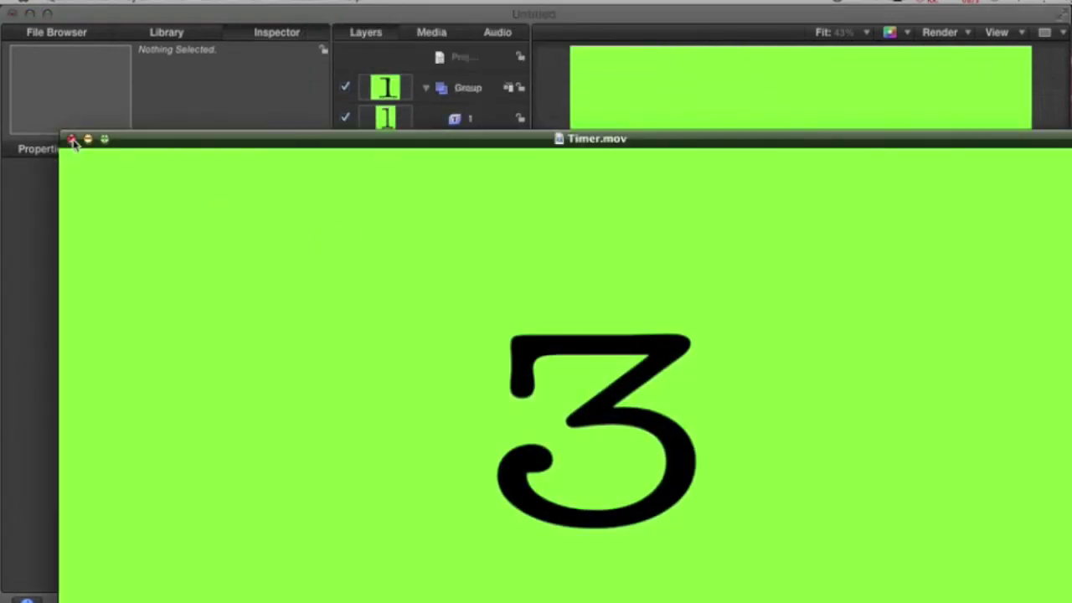
{"action": "left_click", "coordinate": [72, 139]}
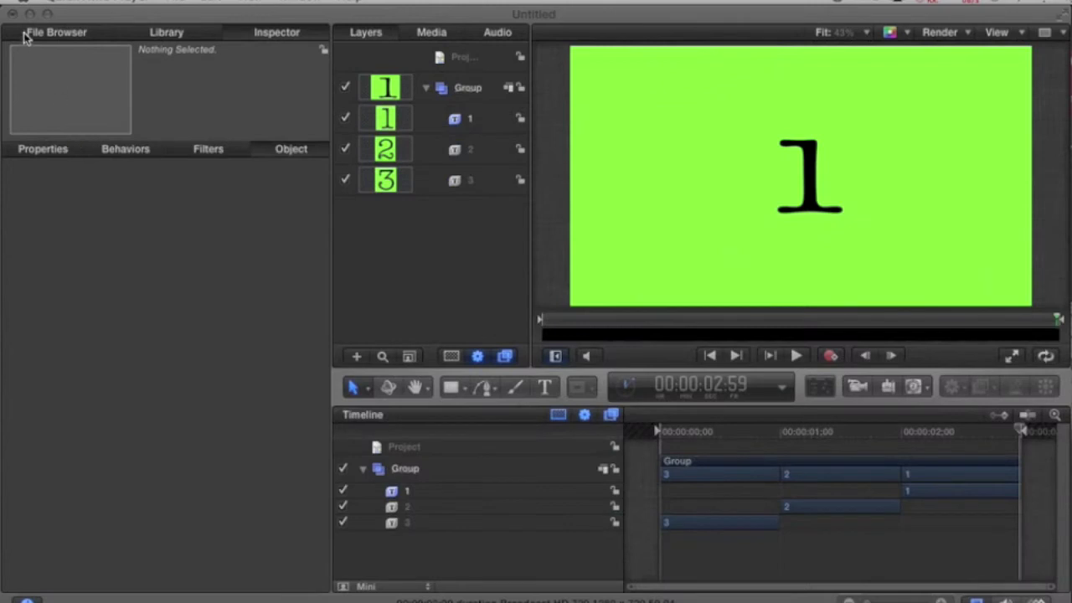
Quit Motion without saving the project
{"action": "left_click", "coordinate": [126, 196]}
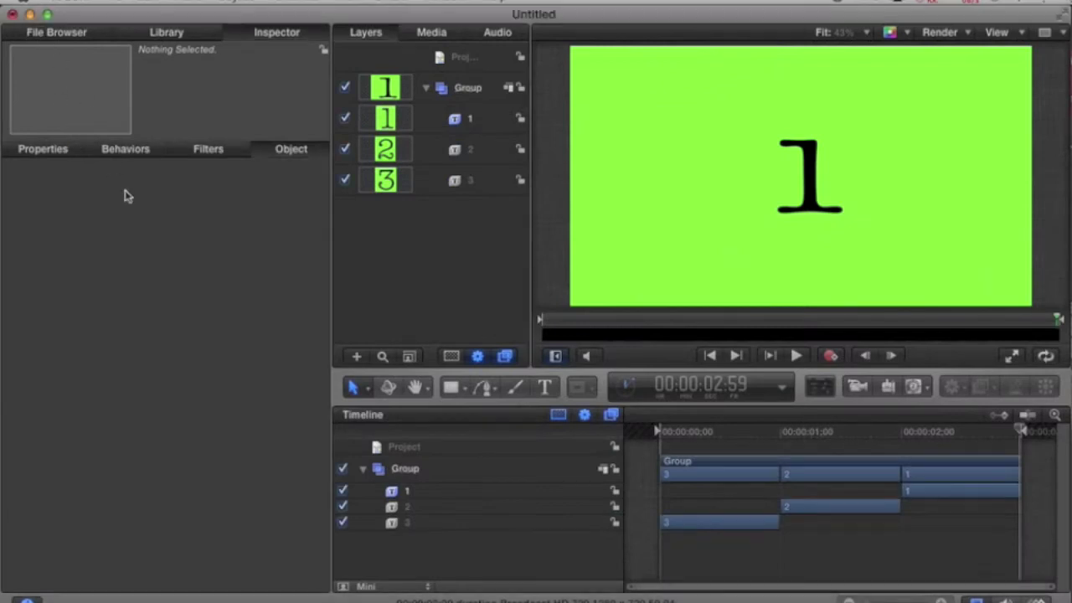
{"action": "left_click", "coordinate": [83, 2]}
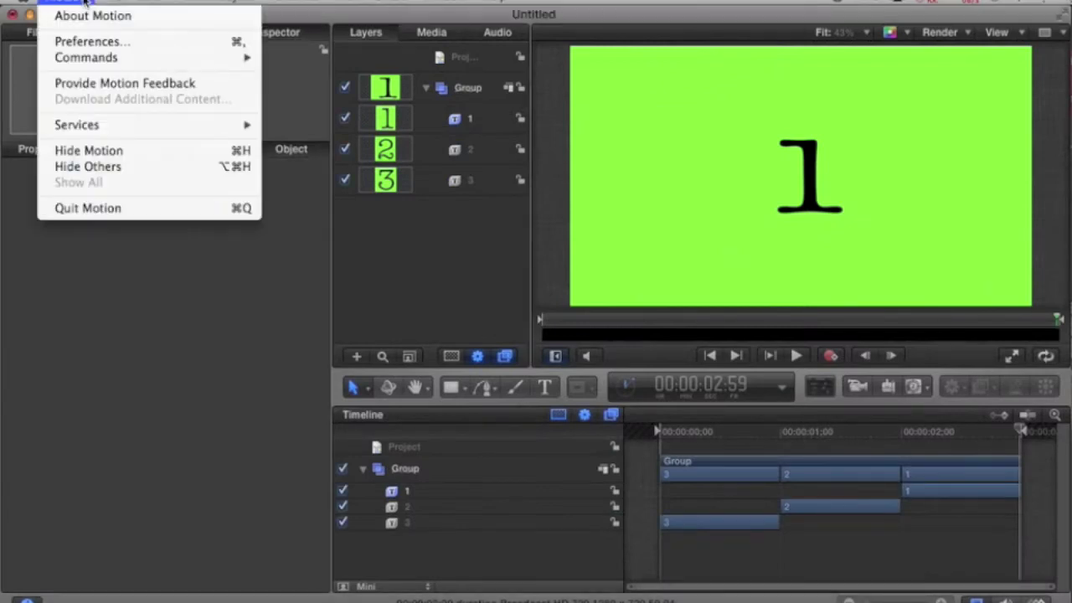
{"action": "left_click", "coordinate": [101, 208]}
{"action": "left_click", "coordinate": [500, 111]}
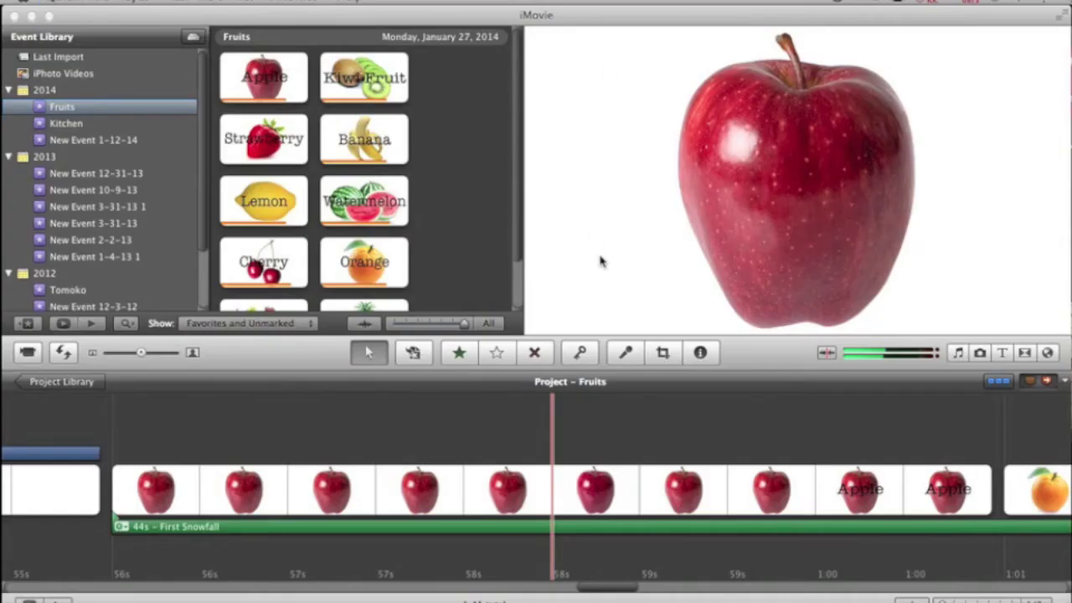
{"action": "left_click", "coordinate": [236, 421]}
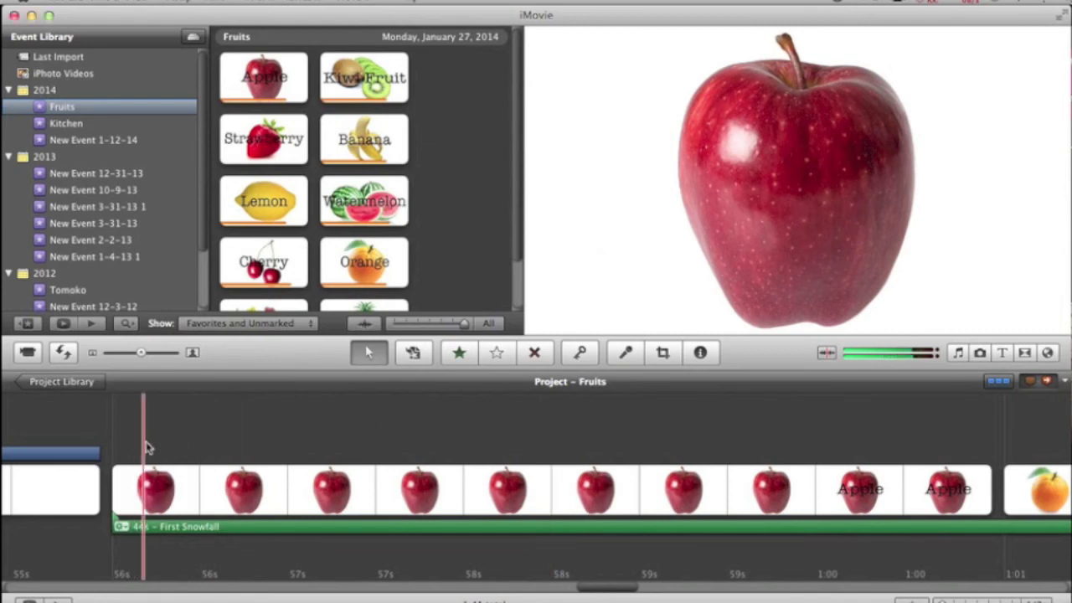
{"action": "key", "text": "space"}
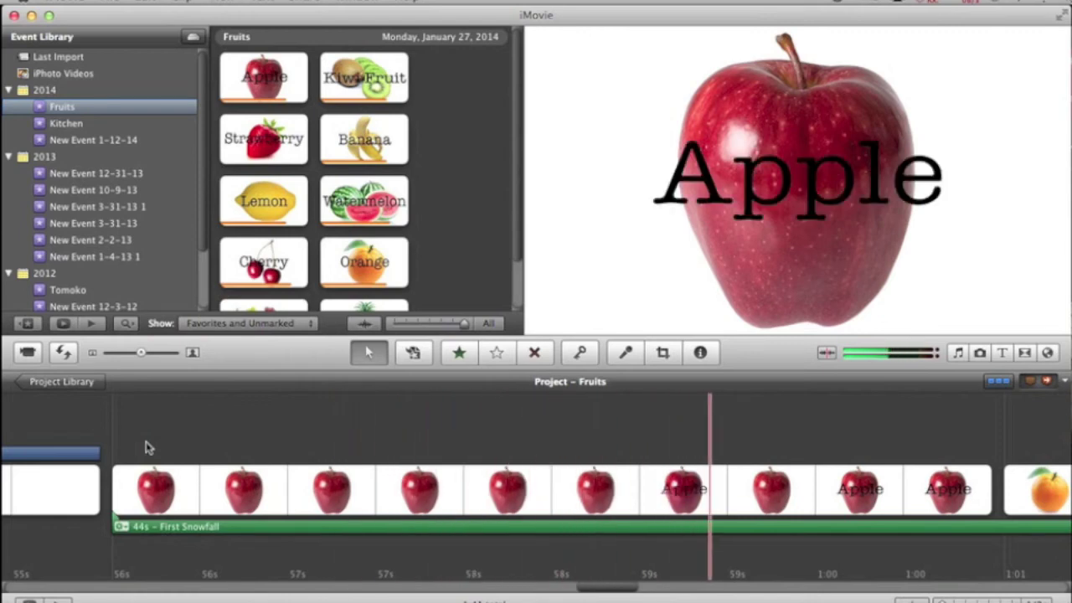
{"action": "key", "text": "space"}
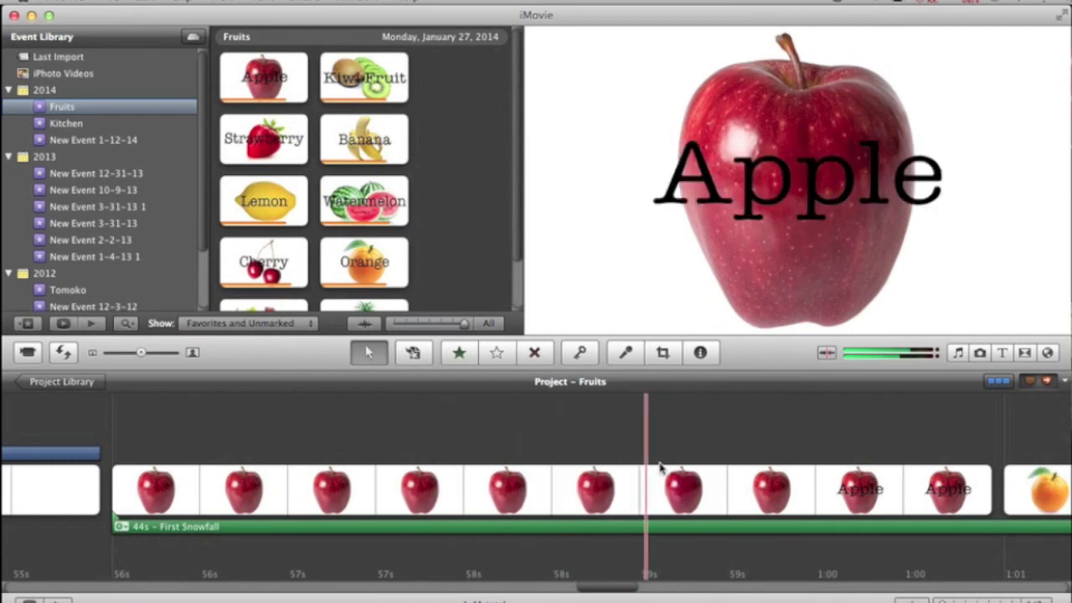
{"action": "mouse_move", "coordinate": [364, 201]}
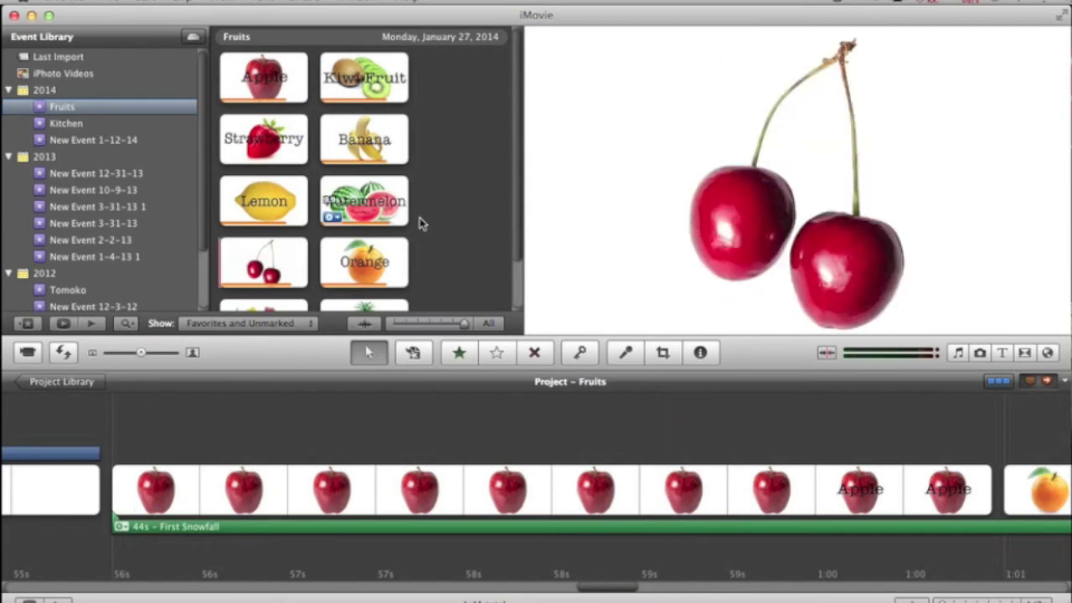
Import Timer.mov from Video Clips into the Fruits event via Import Movies
{"action": "left_click", "coordinate": [67, 108]}
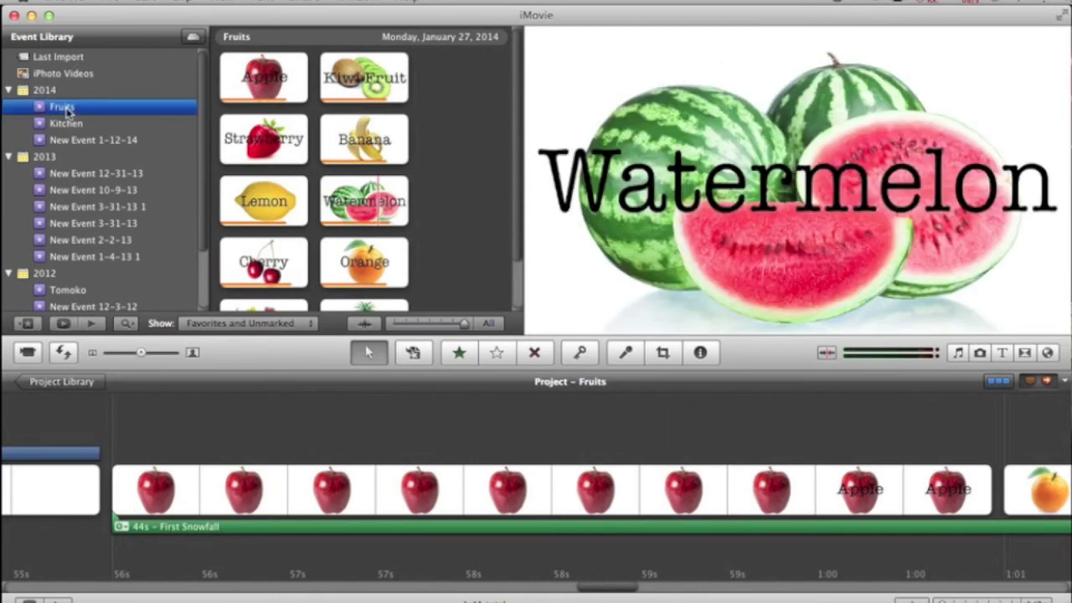
{"action": "right_click", "coordinate": [67, 108]}
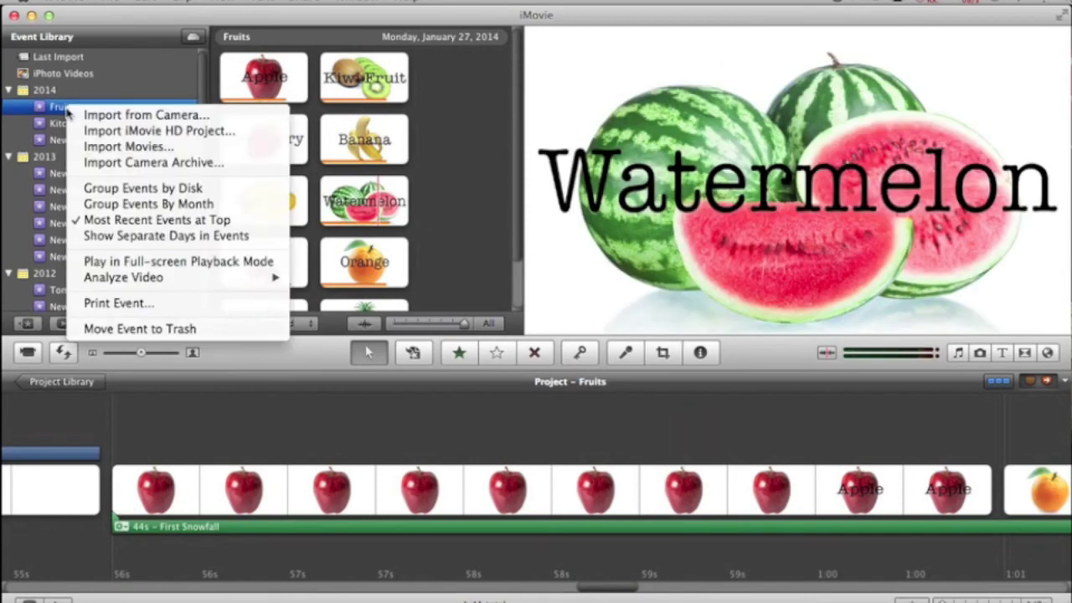
{"action": "left_click", "coordinate": [113, 146]}
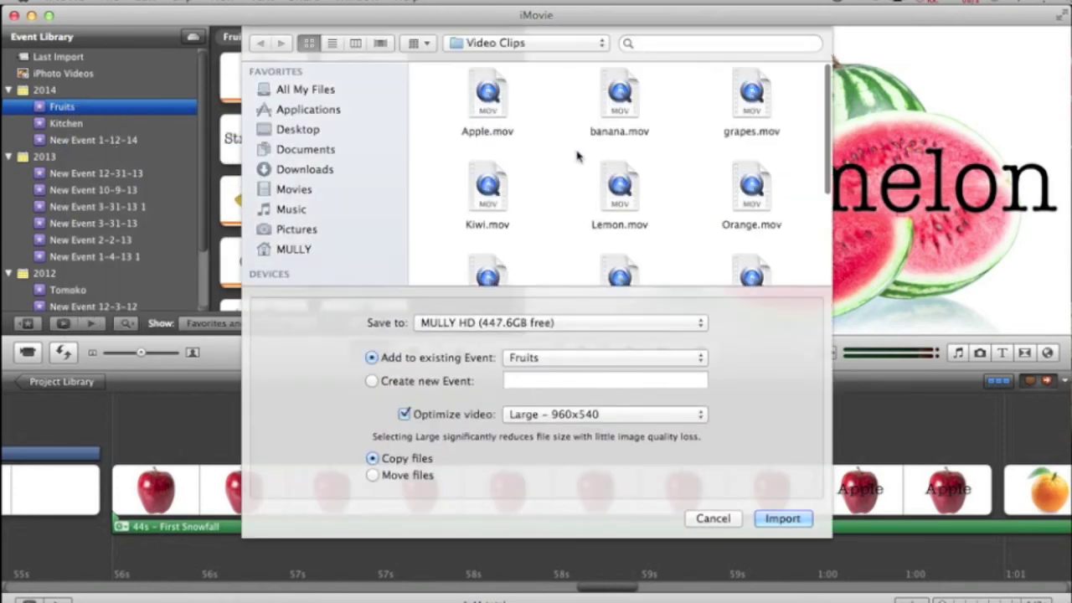
{"action": "scroll", "coordinate": [578, 156], "scroll_direction": "down", "scroll_amount": 3}
{"action": "scroll", "coordinate": [578, 156], "scroll_direction": "down", "scroll_amount": 2}
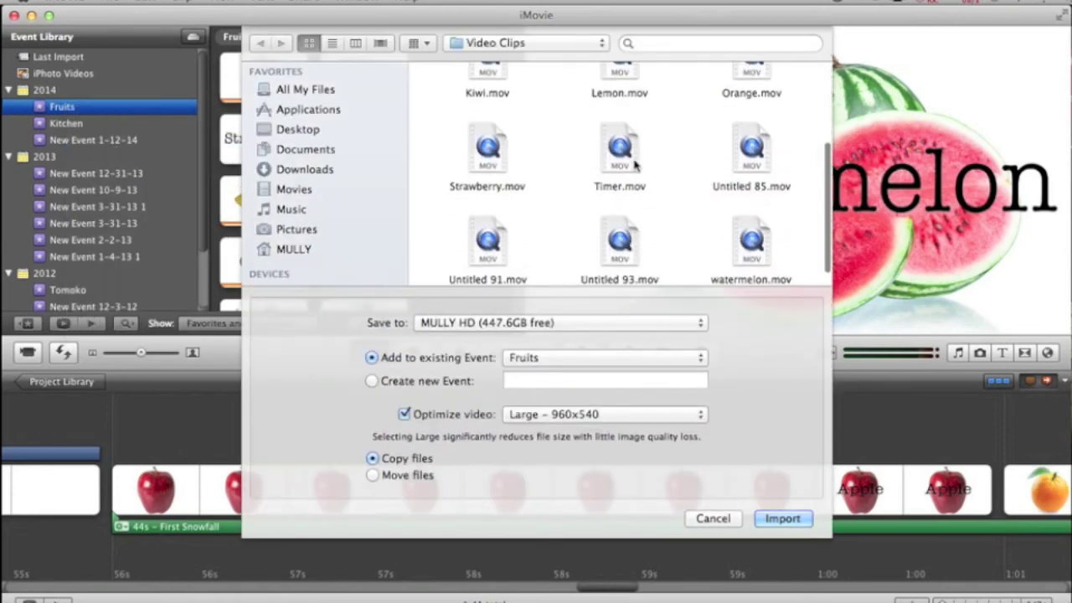
{"action": "left_click", "coordinate": [624, 164]}
{"action": "double_click", "coordinate": [624, 163]}
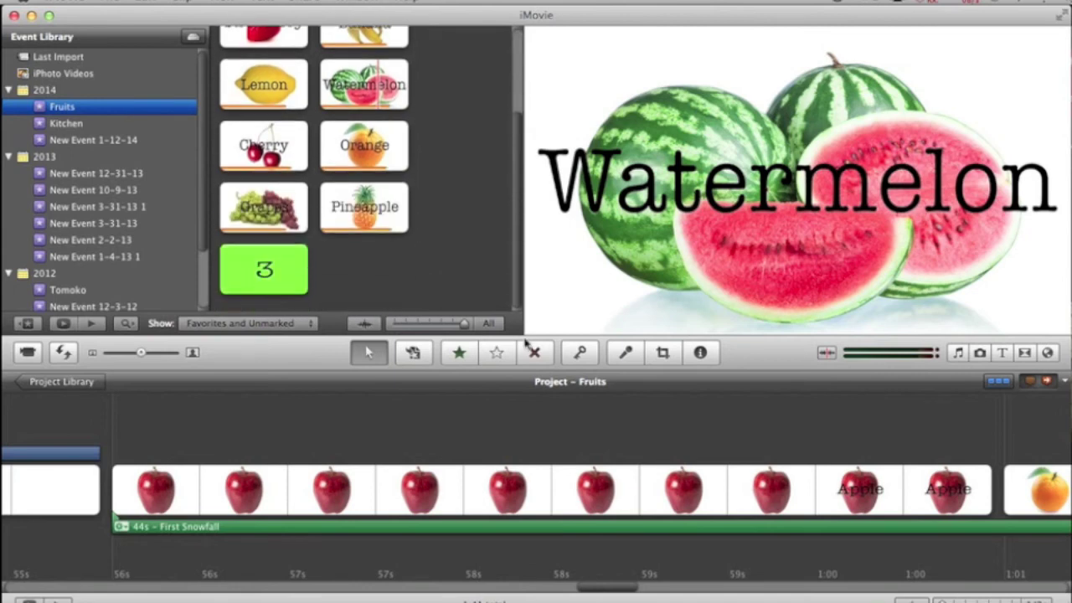
Drop the Timer clip on the first apple clip as Green Screen and preview it
{"action": "left_click", "coordinate": [263, 269]}
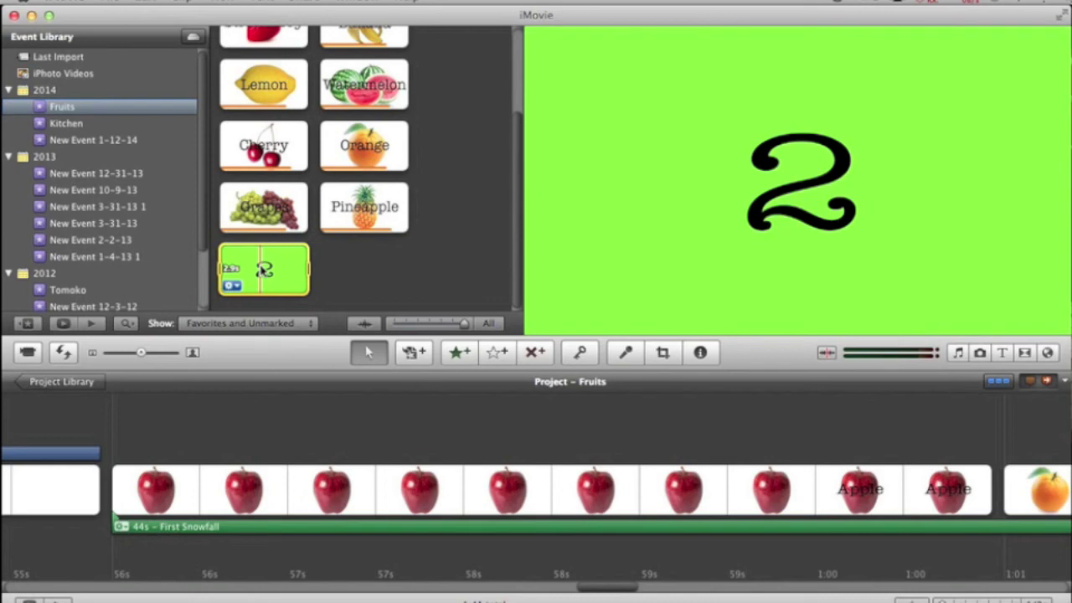
{"action": "left_click_drag", "start_coordinate": [263, 270], "coordinate": [223, 387]}
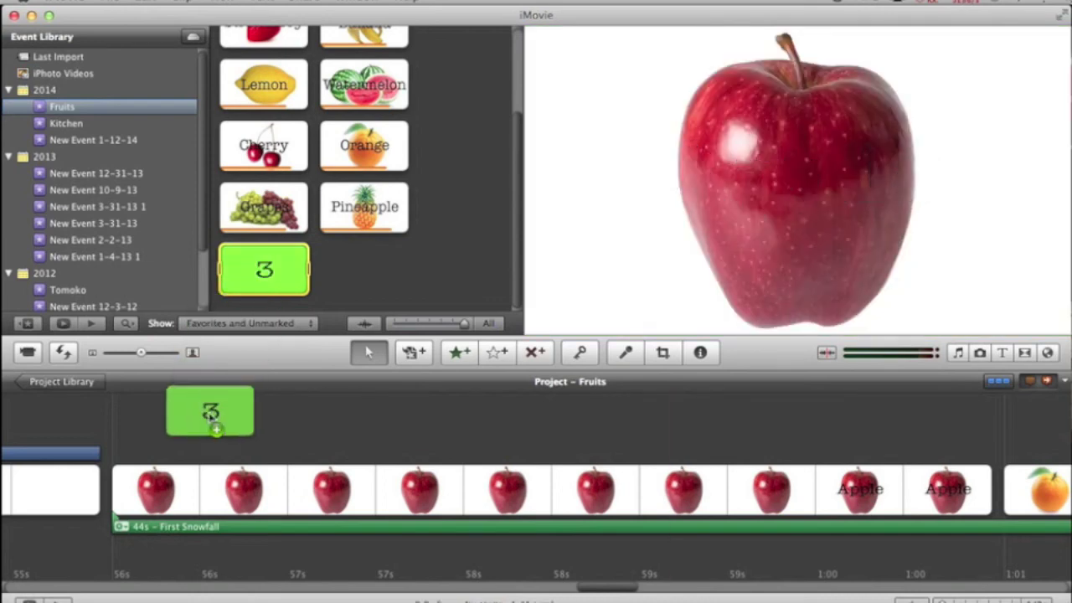
{"action": "mouse_move", "coordinate": [223, 387]}
{"action": "left_mouse_down"}
{"action": "mouse_move", "coordinate": [174, 499]}
{"action": "mouse_move", "coordinate": [115, 496]}
{"action": "left_mouse_up"}
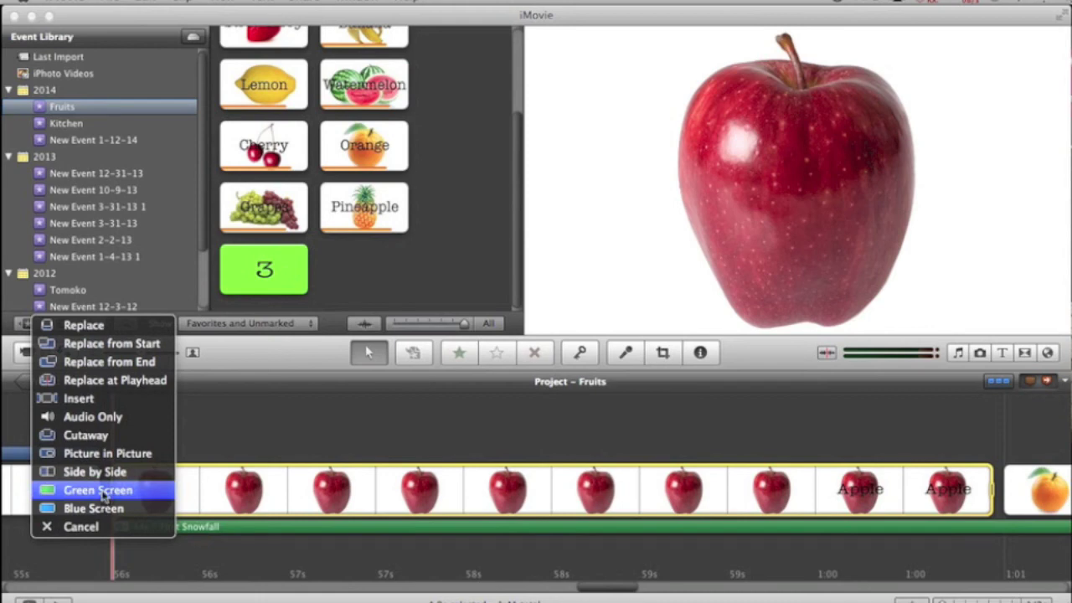
{"action": "left_click", "coordinate": [98, 489]}
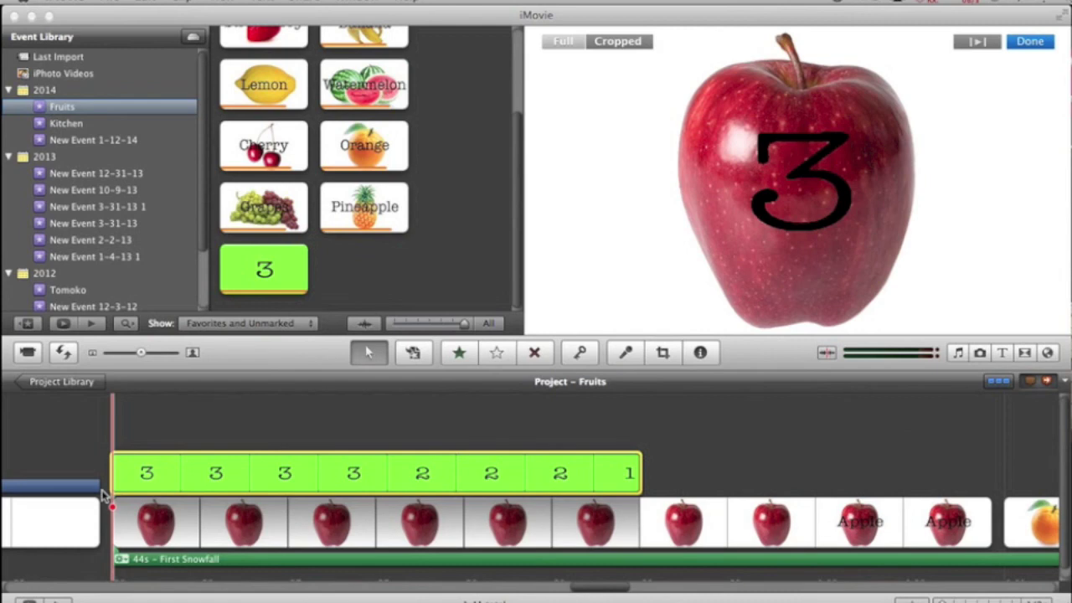
{"action": "key", "text": "space"}
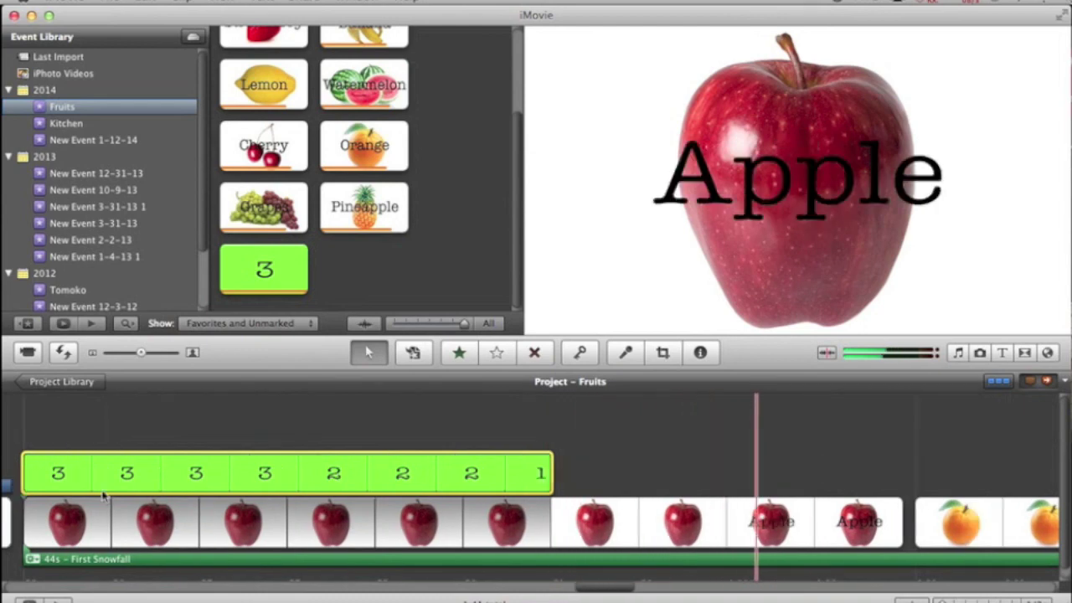
{"action": "key", "text": "space"}
Drop another Timer copy as Green Screen at the start of the orange clips and play it
{"action": "scroll", "coordinate": [753, 500], "scroll_direction": "right", "scroll_amount": 10}
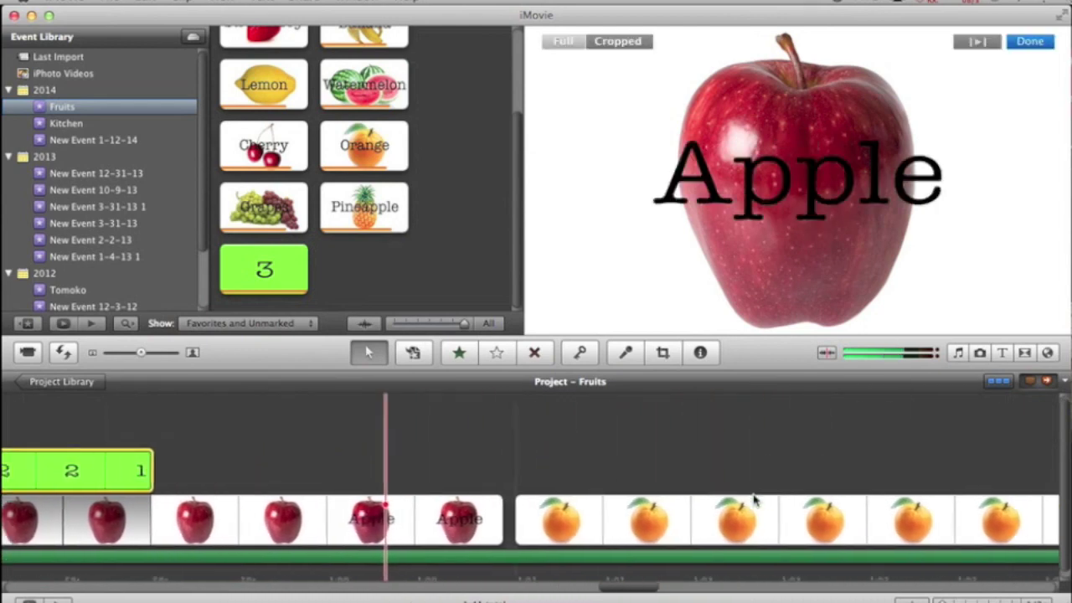
{"action": "scroll", "coordinate": [754, 502], "scroll_direction": "right", "scroll_amount": 4}
{"action": "scroll", "coordinate": [754, 502], "scroll_direction": "right", "scroll_amount": 2}
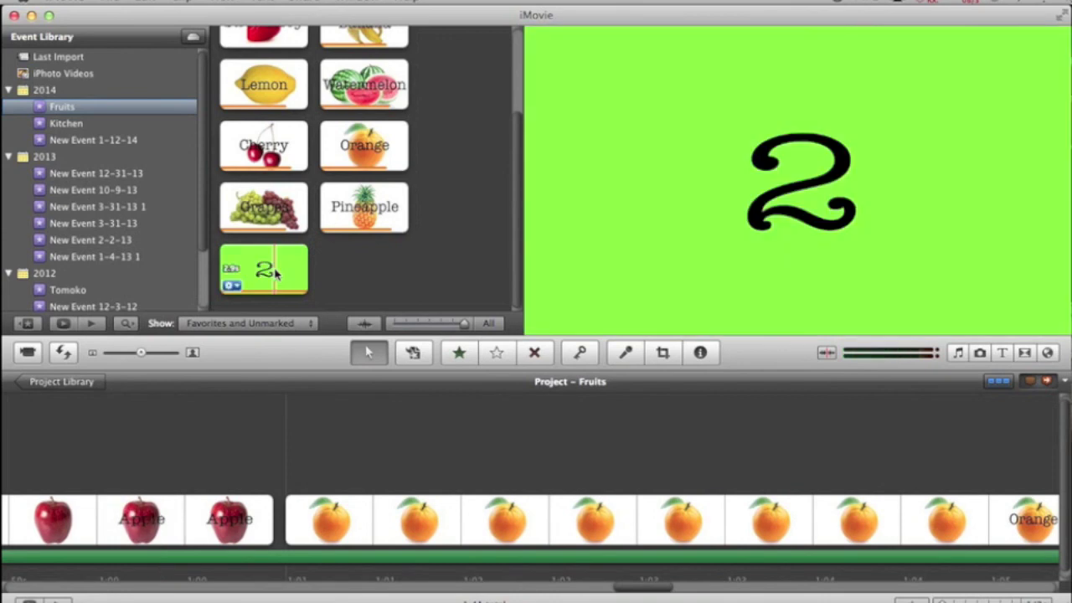
{"action": "mouse_move", "coordinate": [277, 274]}
{"action": "left_mouse_down"}
{"action": "mouse_move", "coordinate": [381, 456]}
{"action": "mouse_move", "coordinate": [295, 526]}
{"action": "left_mouse_up"}
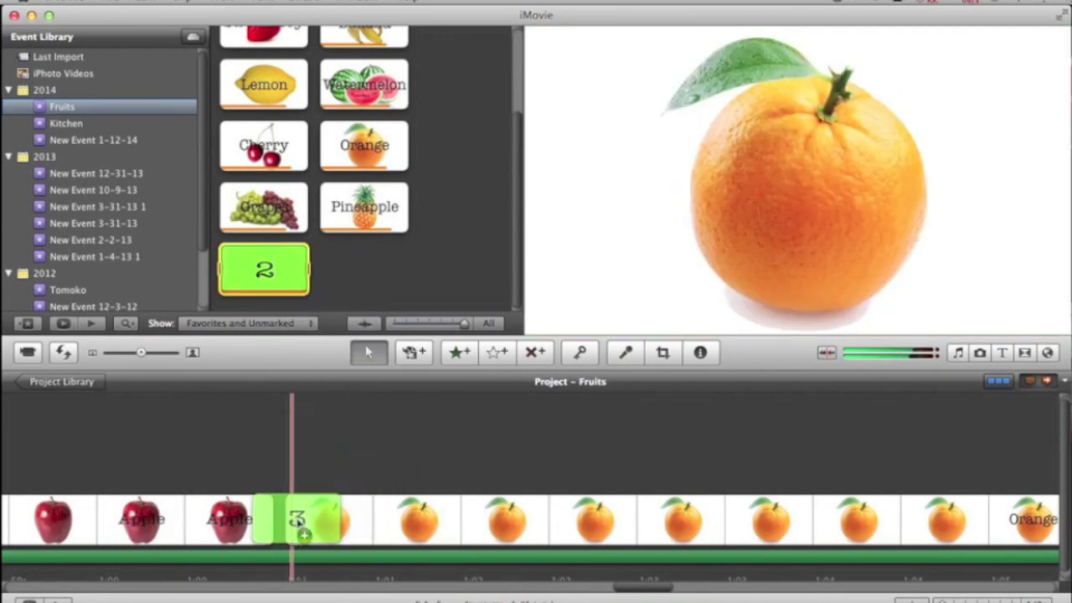
{"action": "left_click_drag", "start_coordinate": [293, 535], "coordinate": [289, 533]}
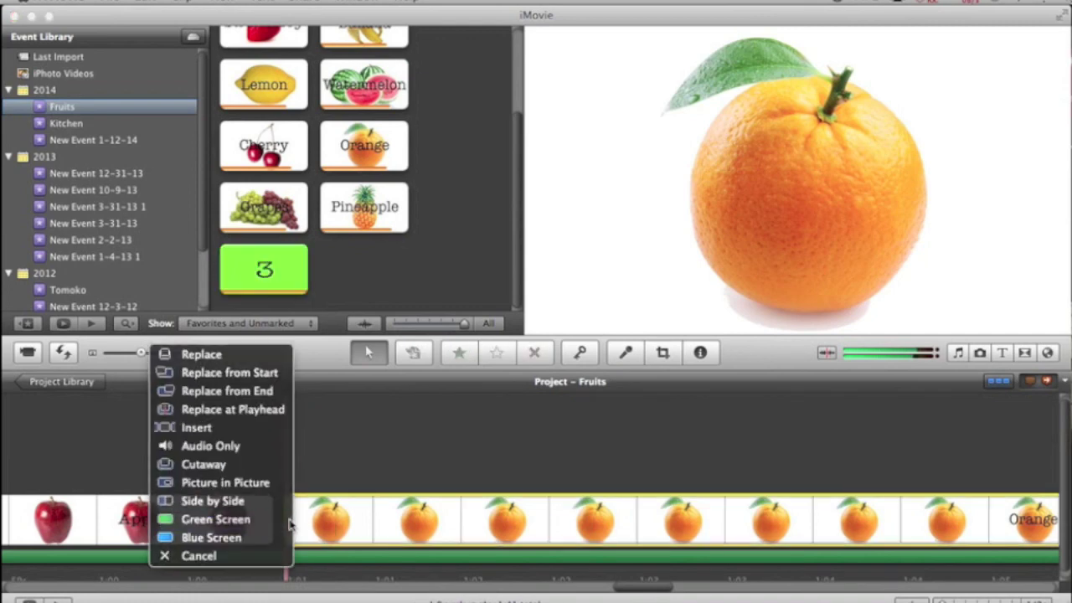
{"action": "left_click", "coordinate": [278, 521]}
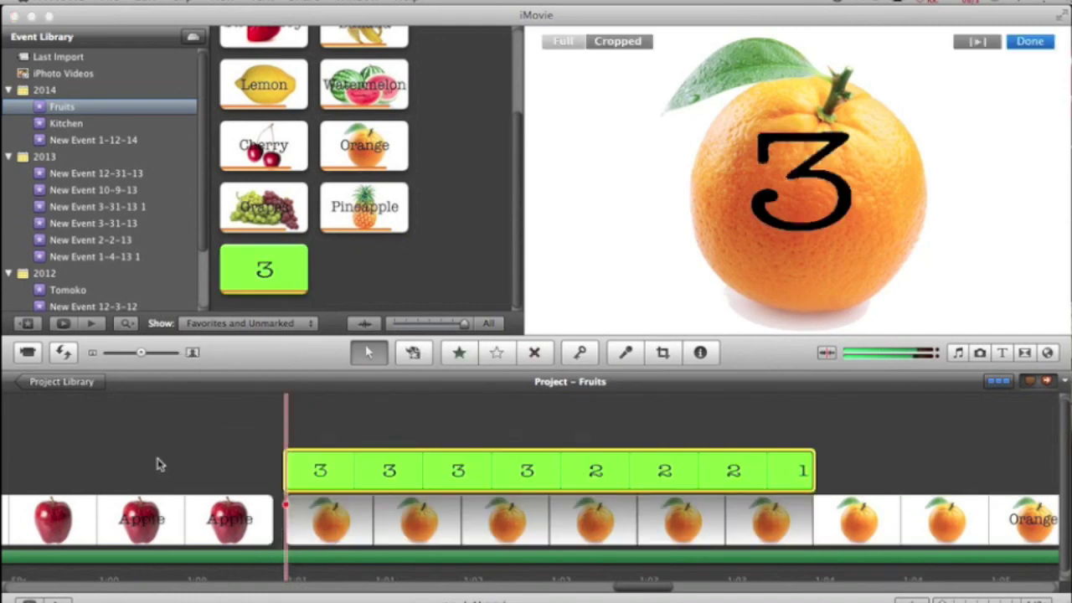
{"action": "key", "text": "space"}
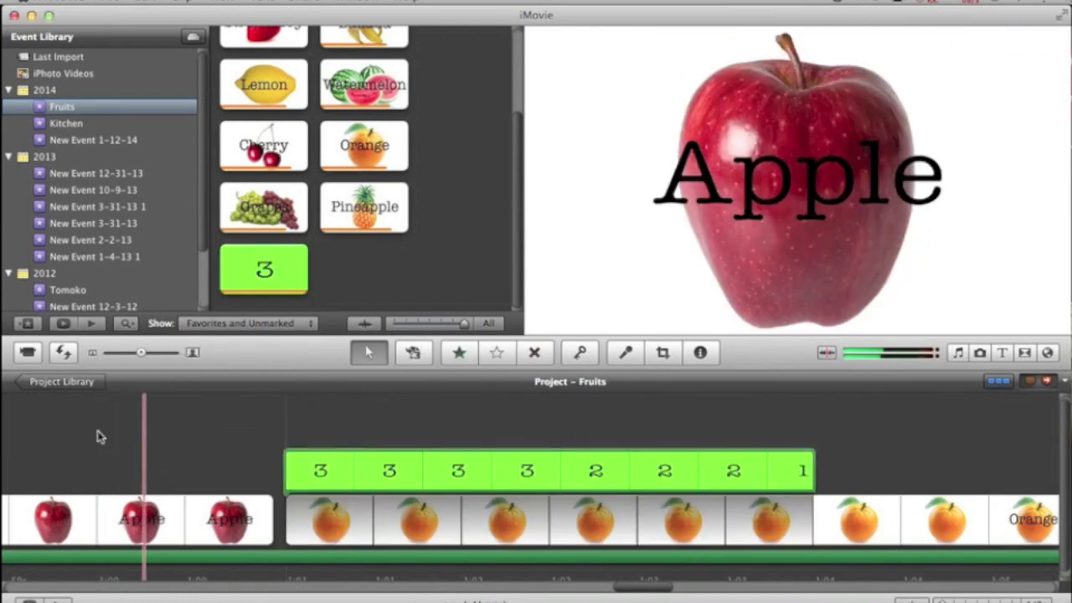